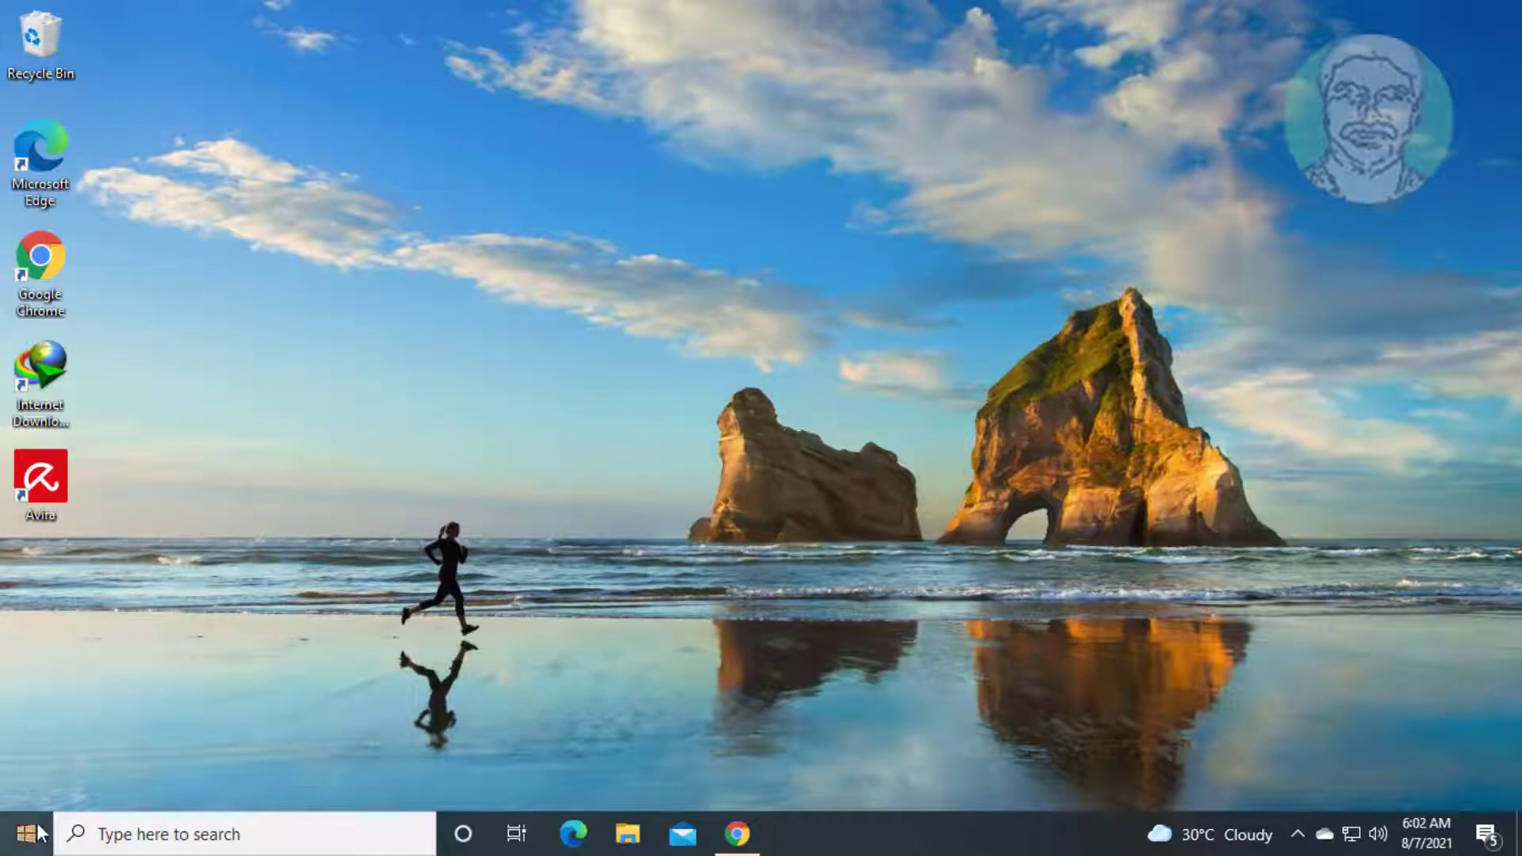
# Reach the Apps & features page of Windows Settings from the Start menu.
pyautogui.click(26, 836)
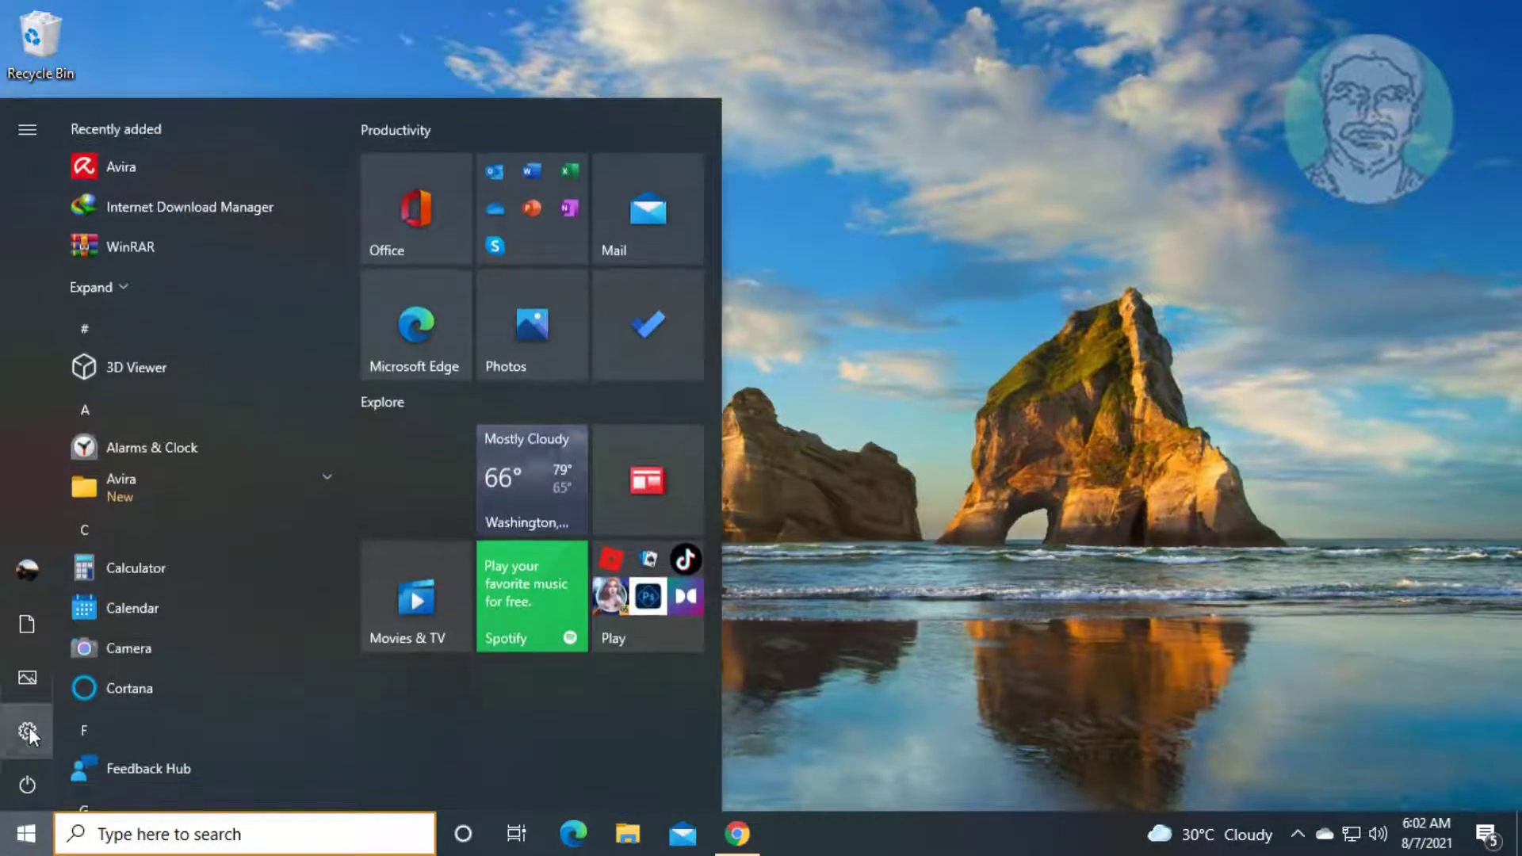
pyautogui.click(29, 730)
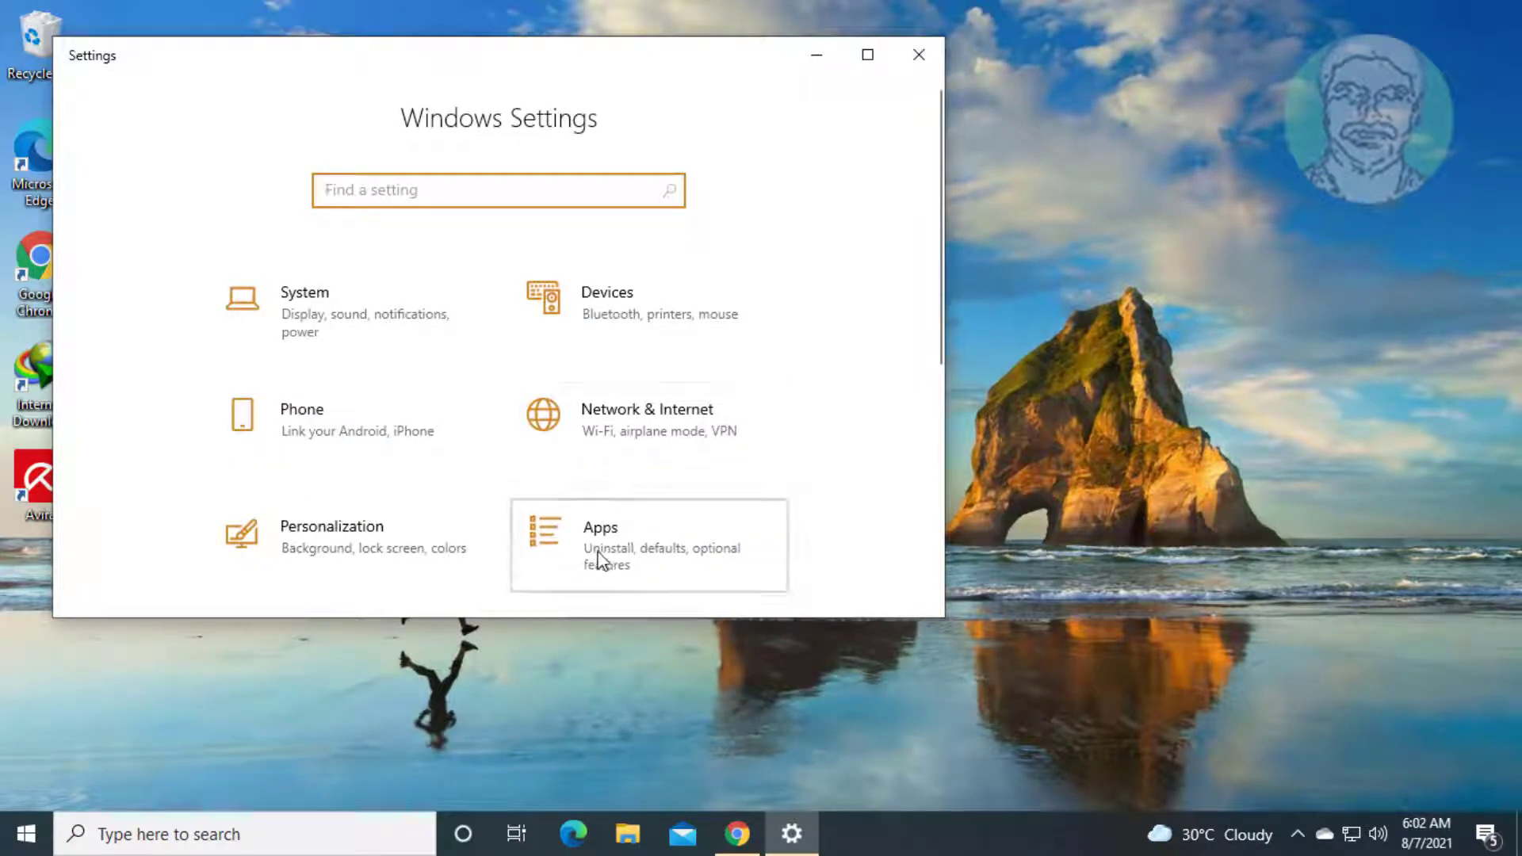
pyautogui.click(601, 562)
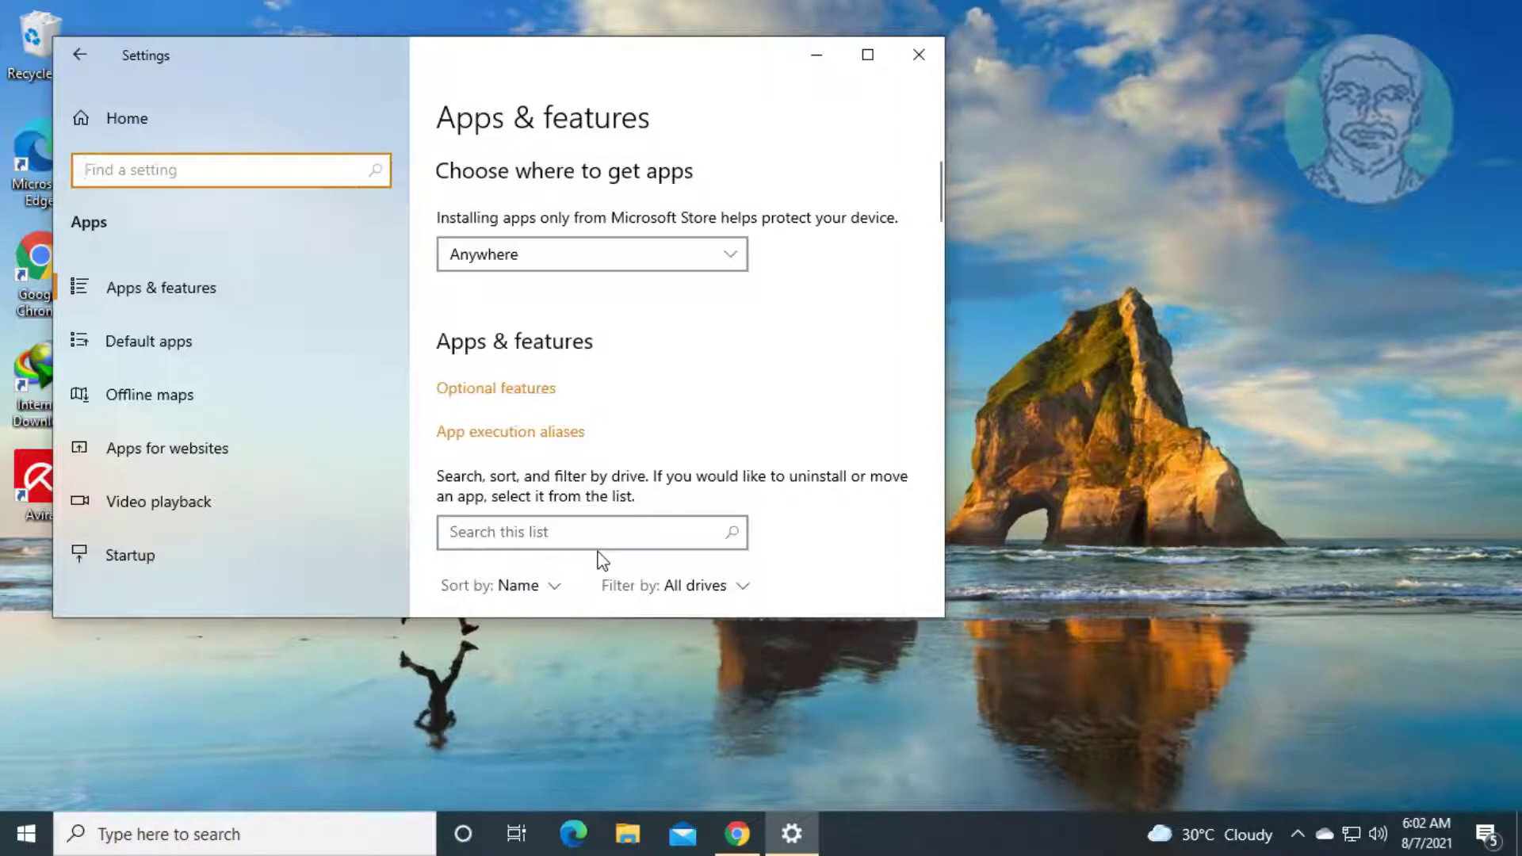
pyautogui.click(148, 287)
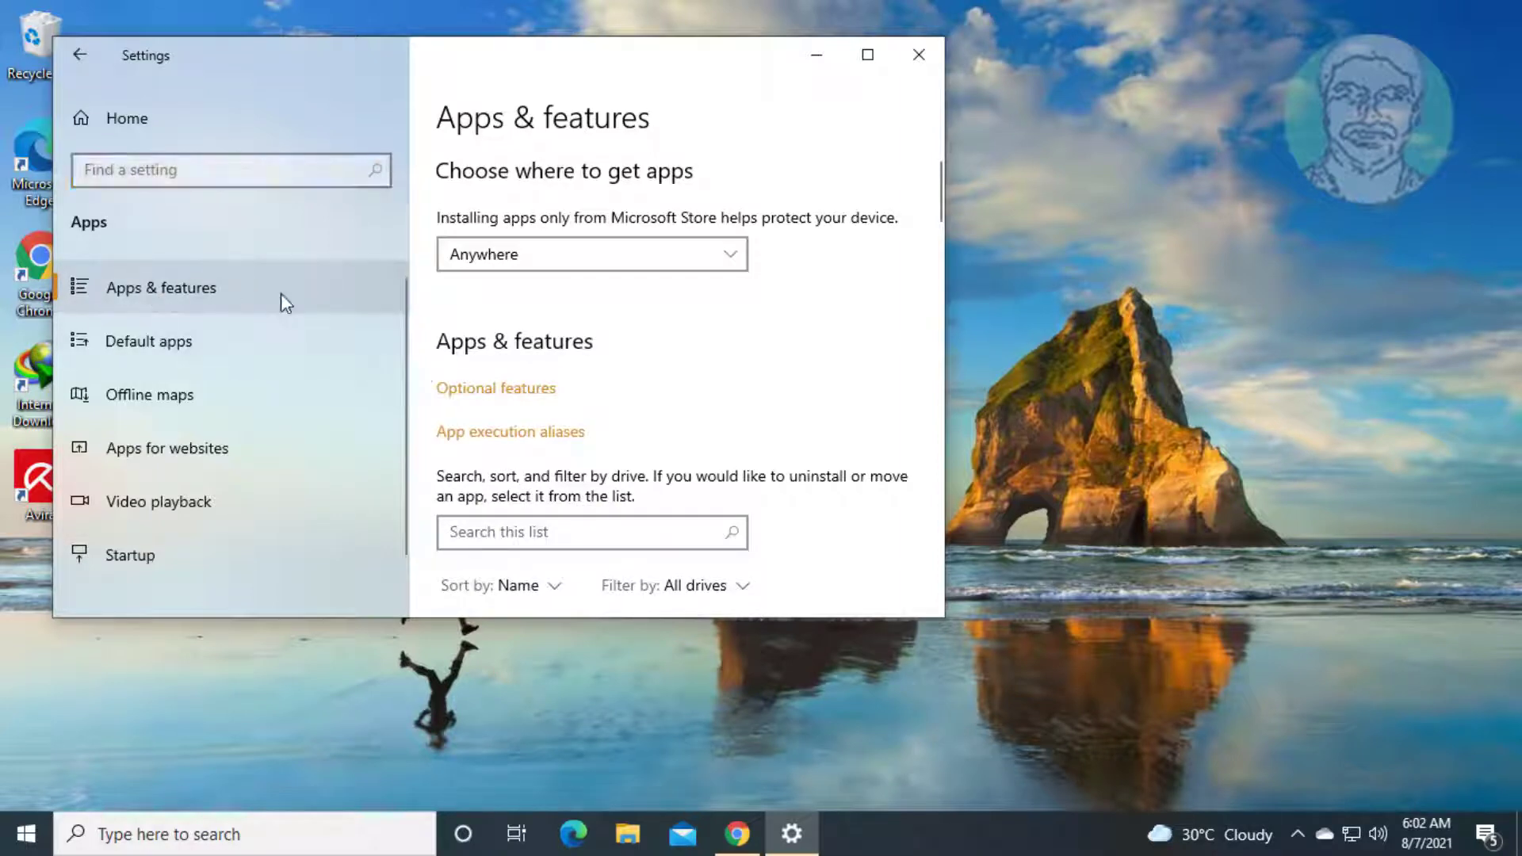
pyautogui.scroll(-3, 715, 394)
# Search 'avira', uninstall Avira Security and approve the UAC prompt.
pyautogui.click(524, 359)
pyautogui.write('a')
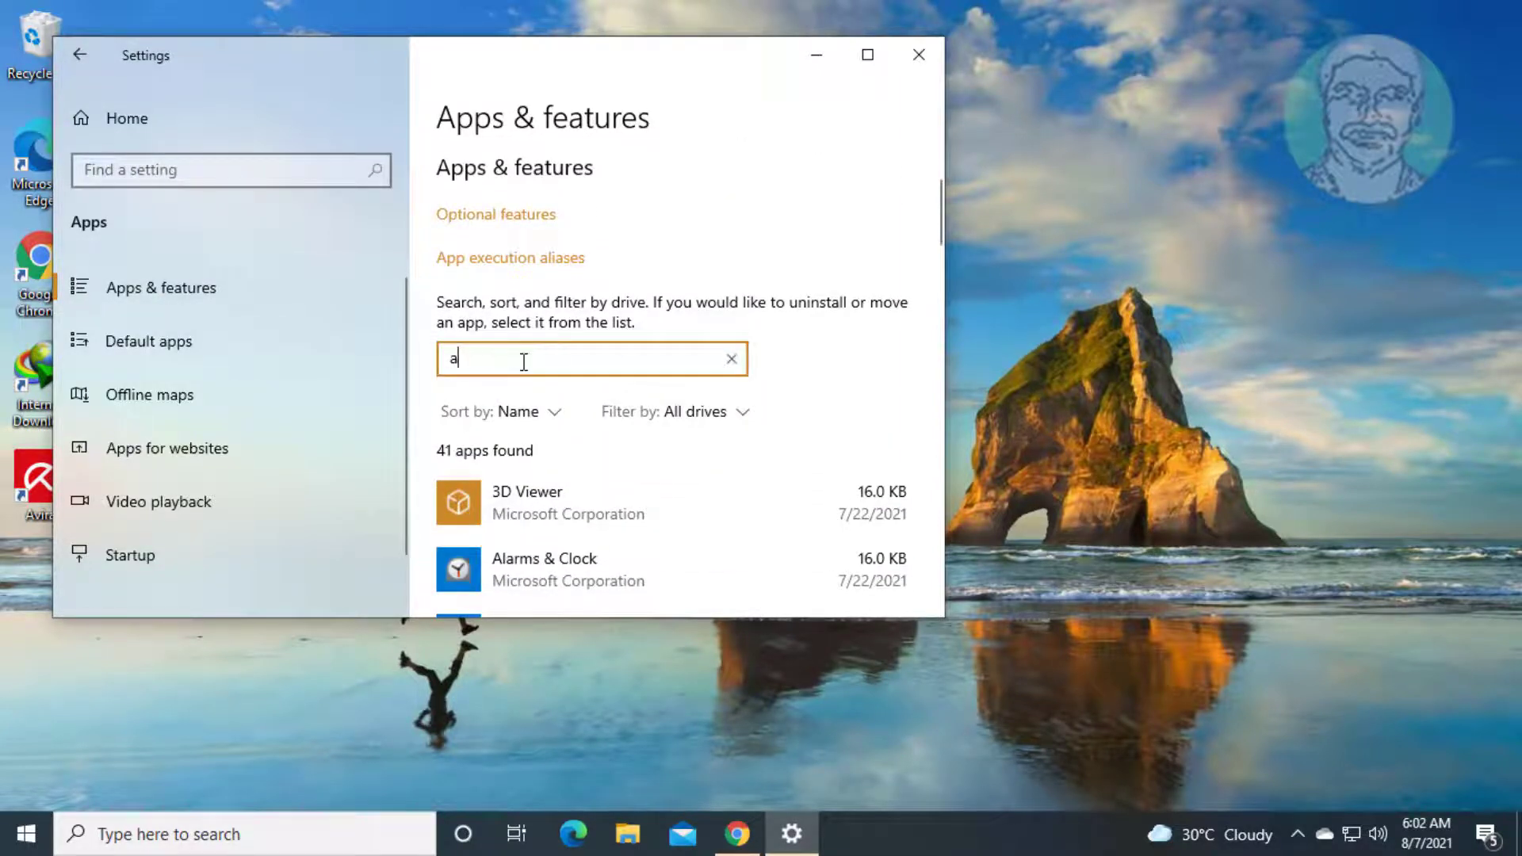
pyautogui.write('vir')
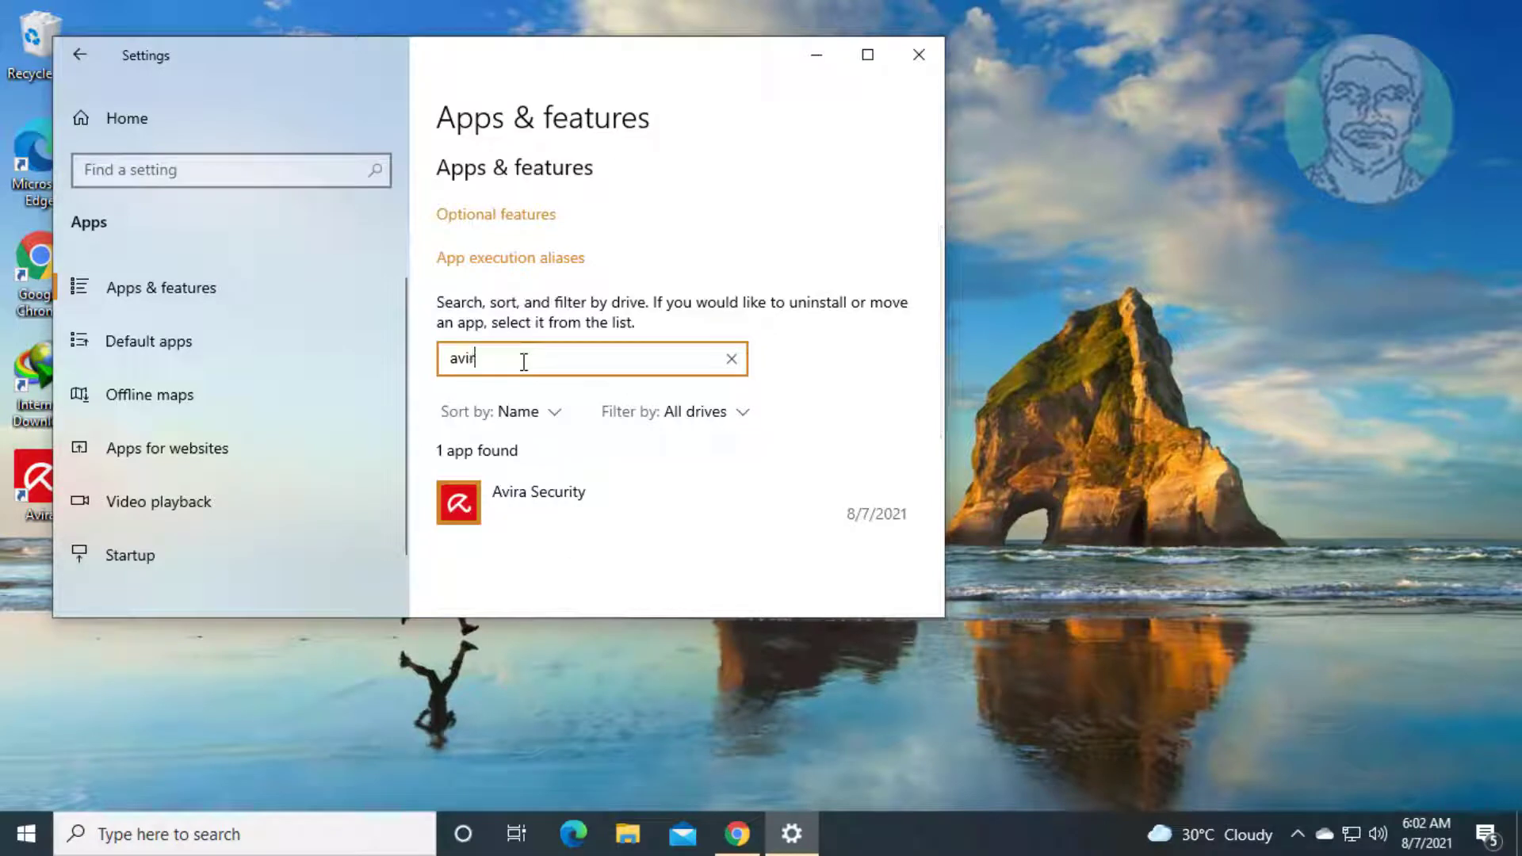
pyautogui.write('a')
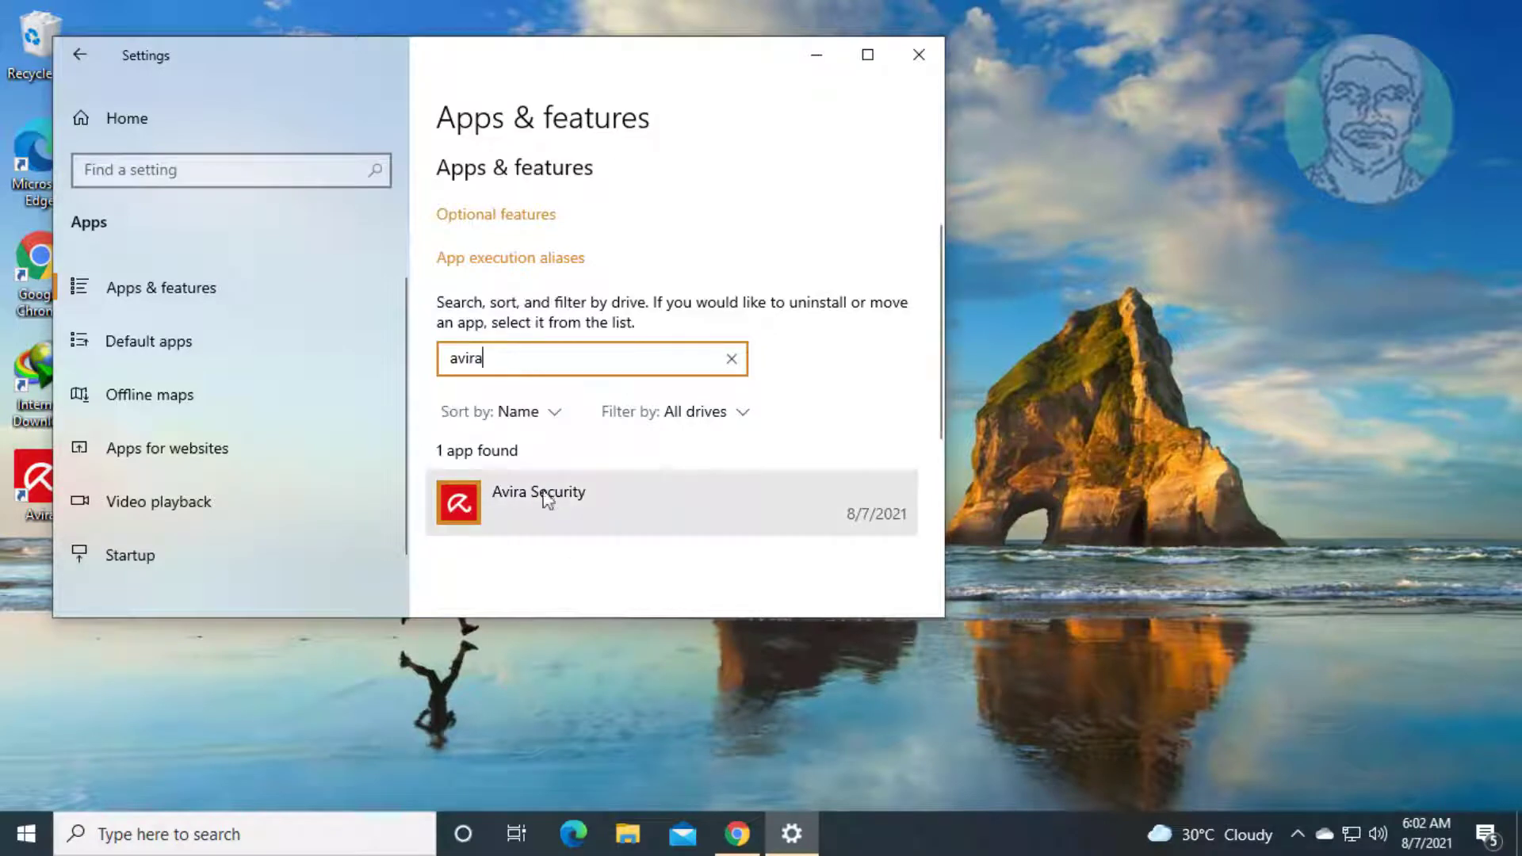
pyautogui.click(555, 495)
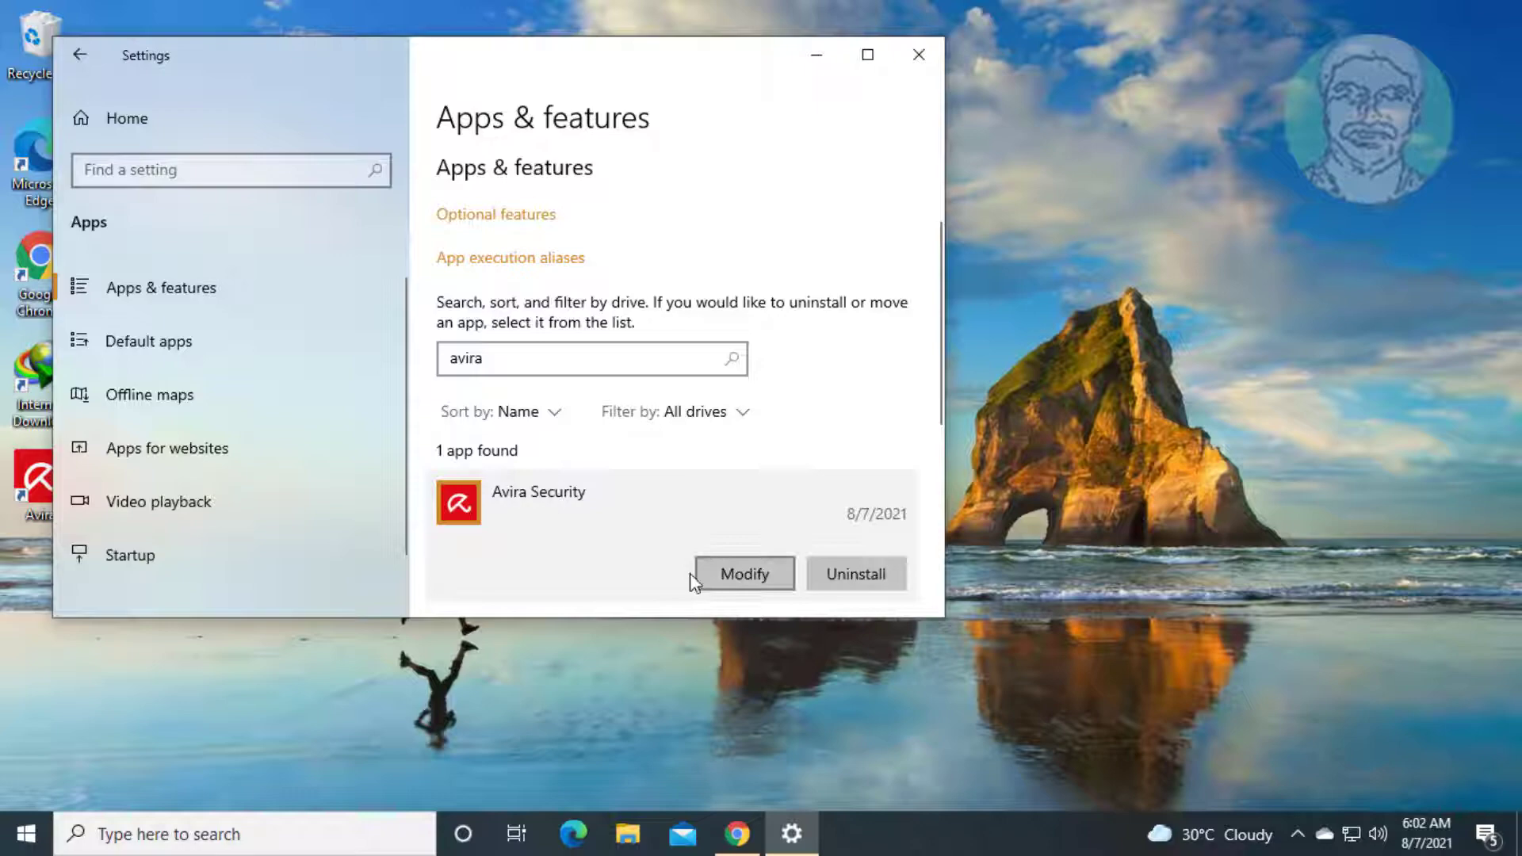
pyautogui.click(836, 578)
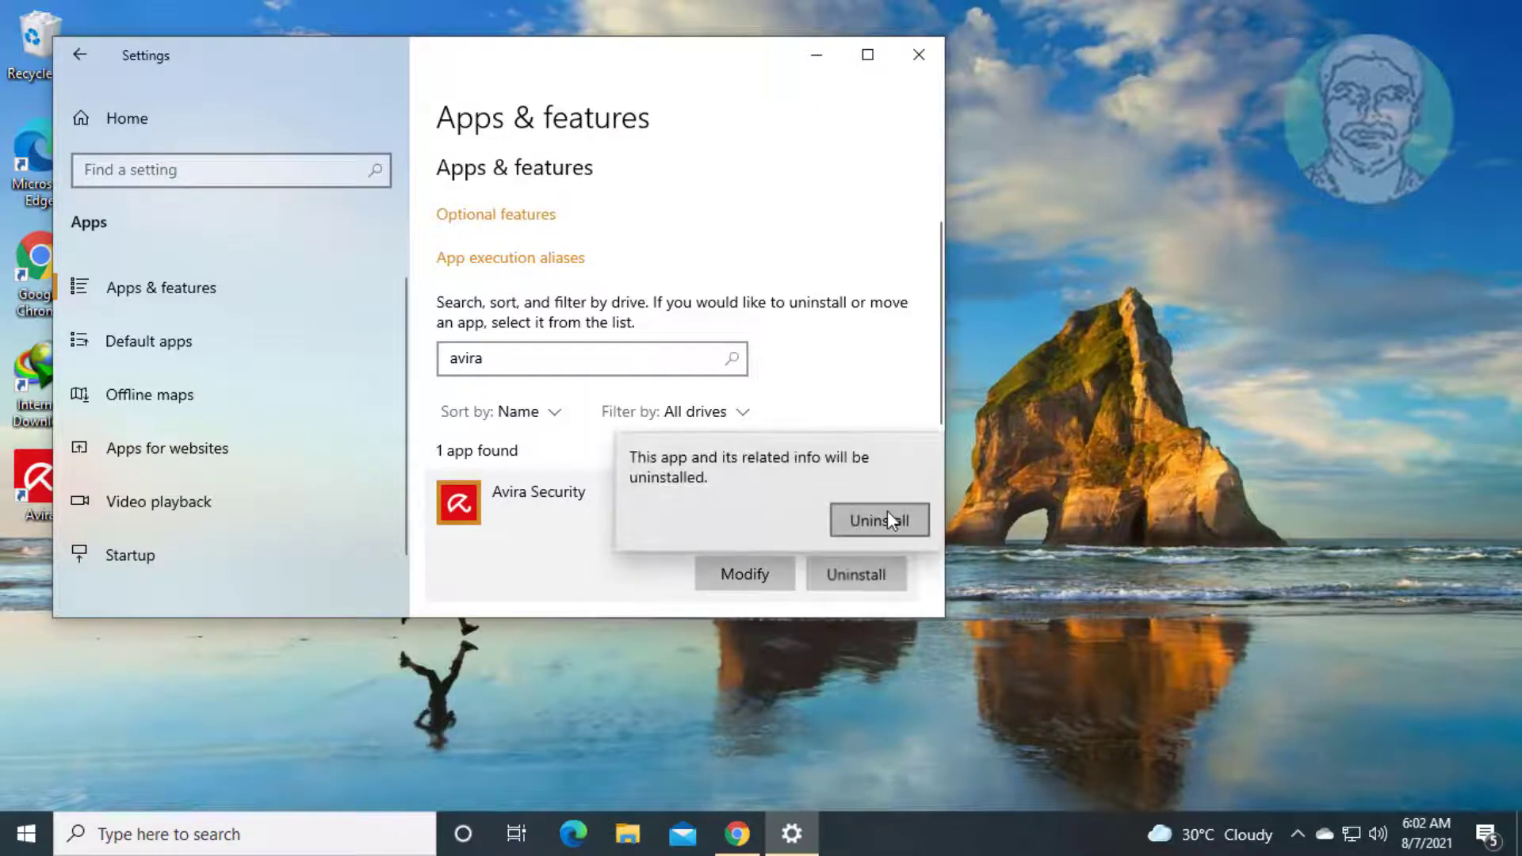
pyautogui.click(887, 509)
pyautogui.click(635, 557)
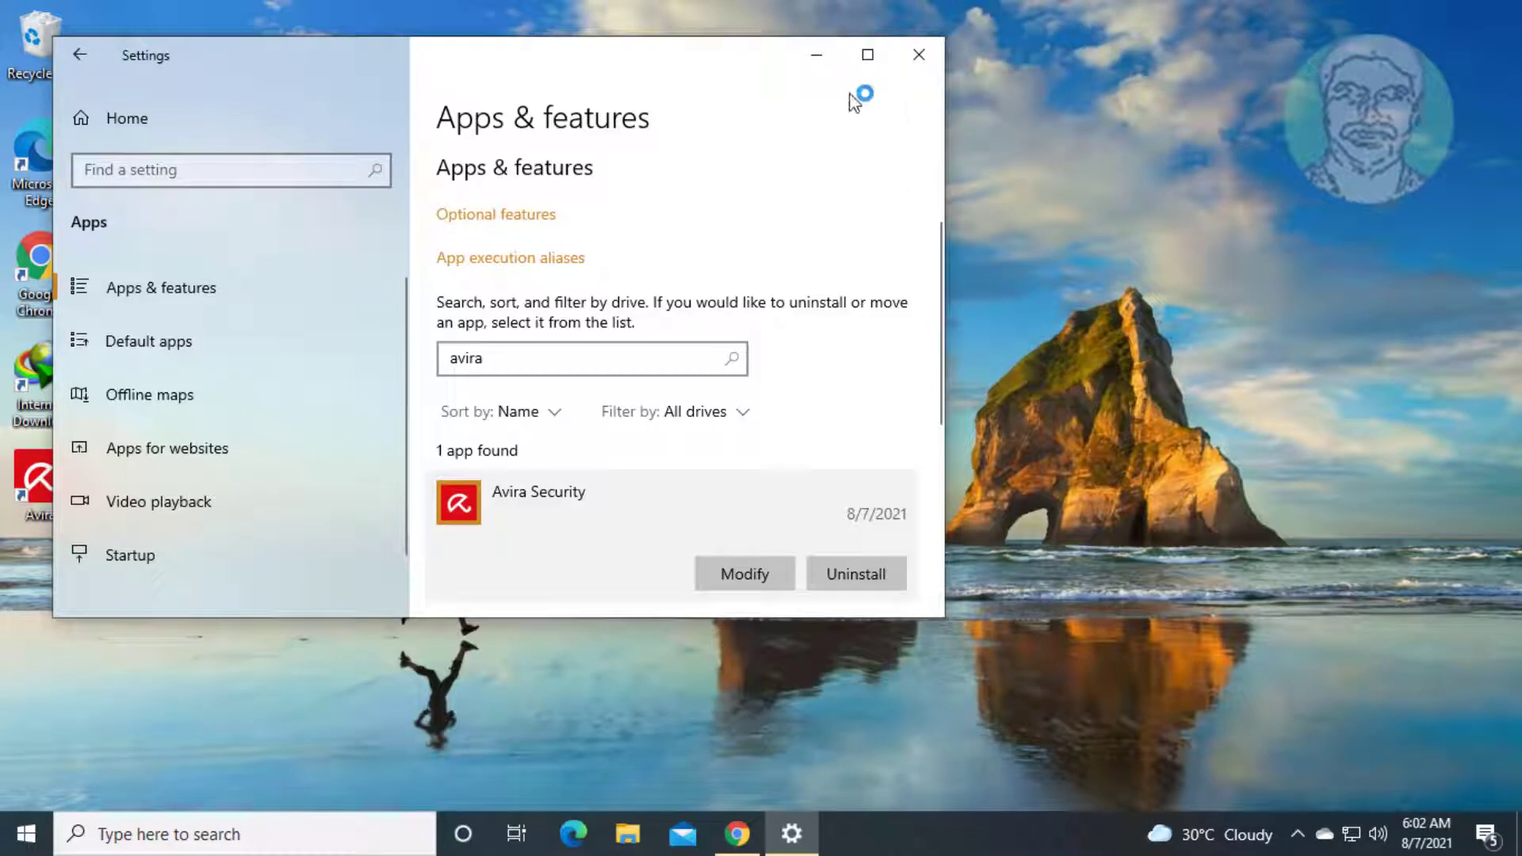
# Remove Avira Security via its uninstaller and close it after the Done! screen.
pyautogui.click(819, 62)
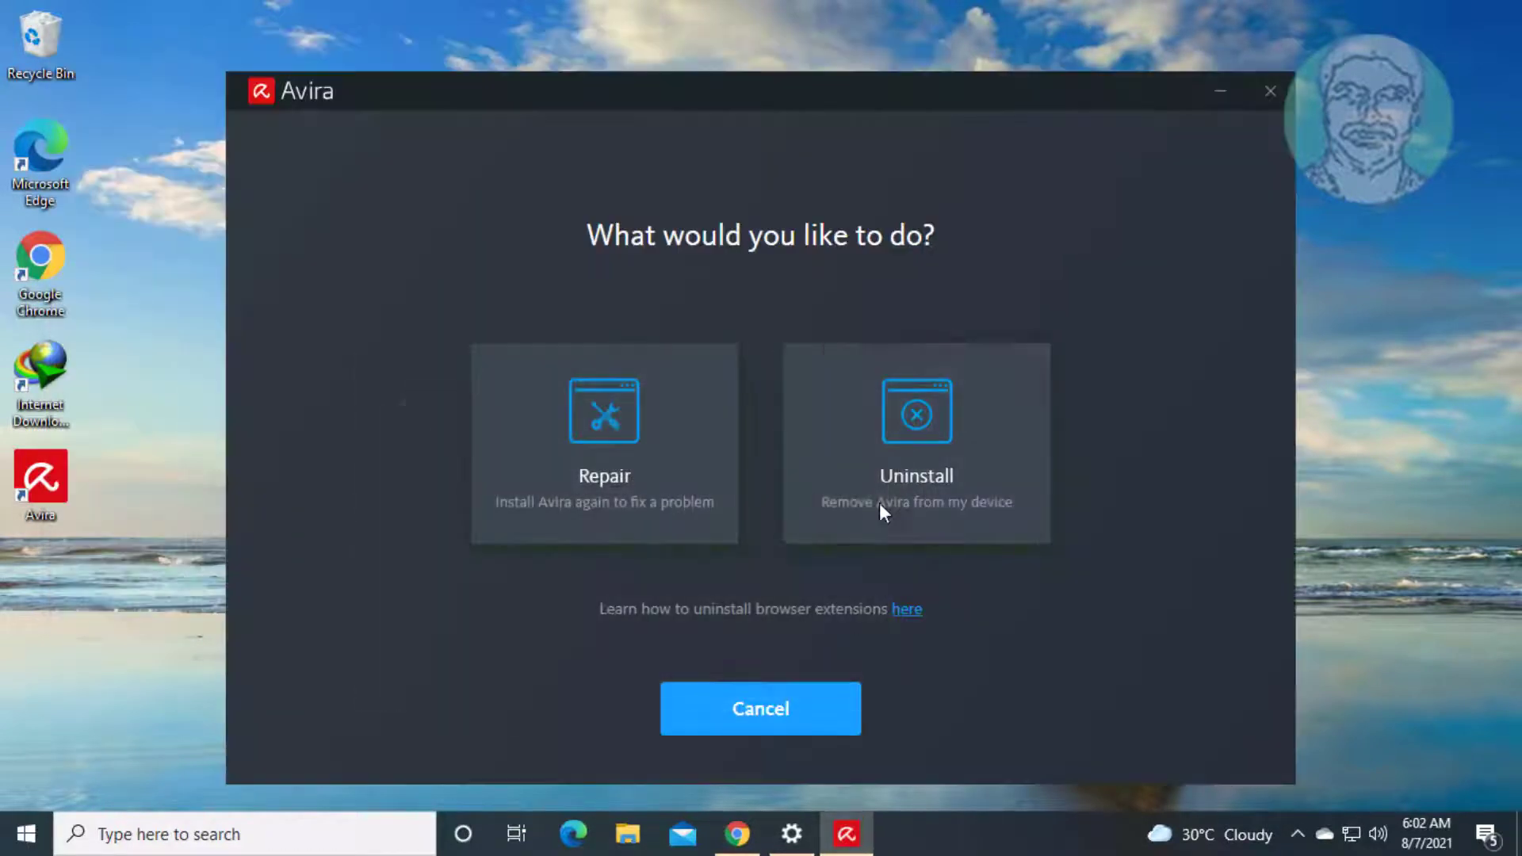
pyautogui.click(956, 444)
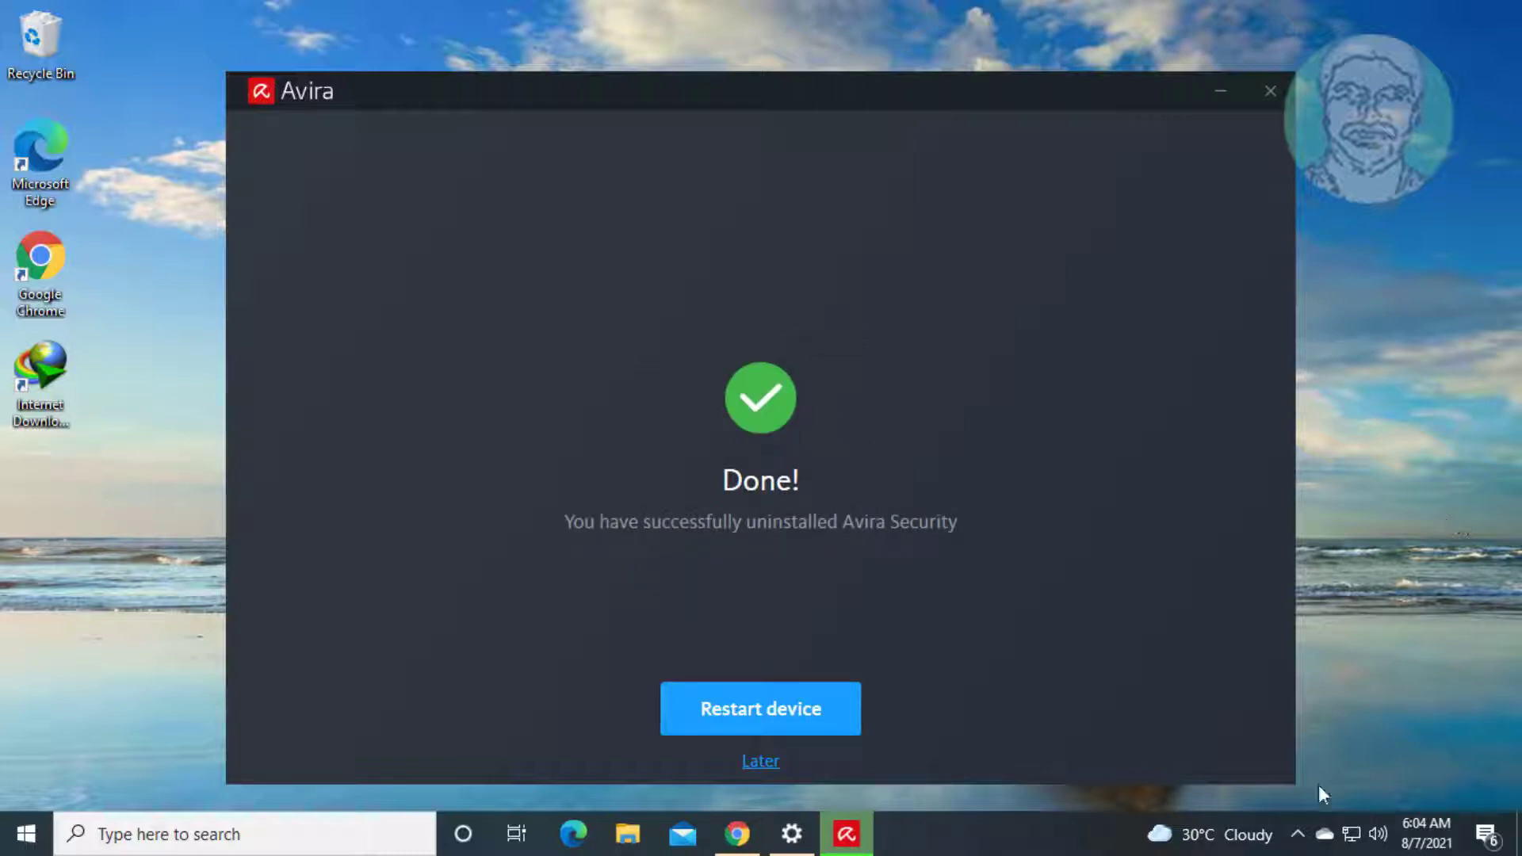
pyautogui.click(780, 716)
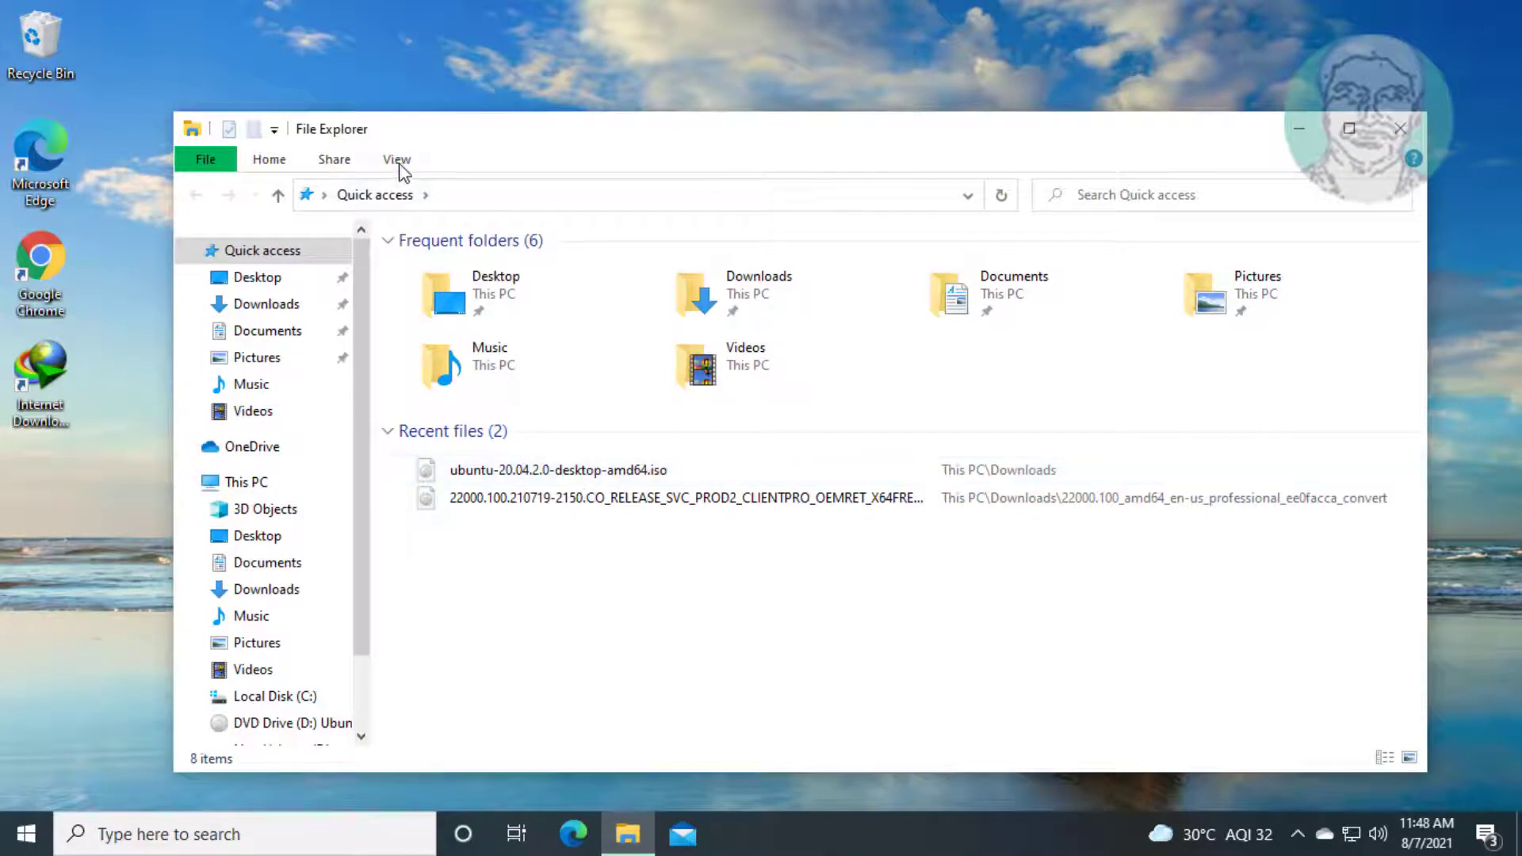
# Show hidden items and browse to C:\Program Files (x86).
pyautogui.click(396, 160)
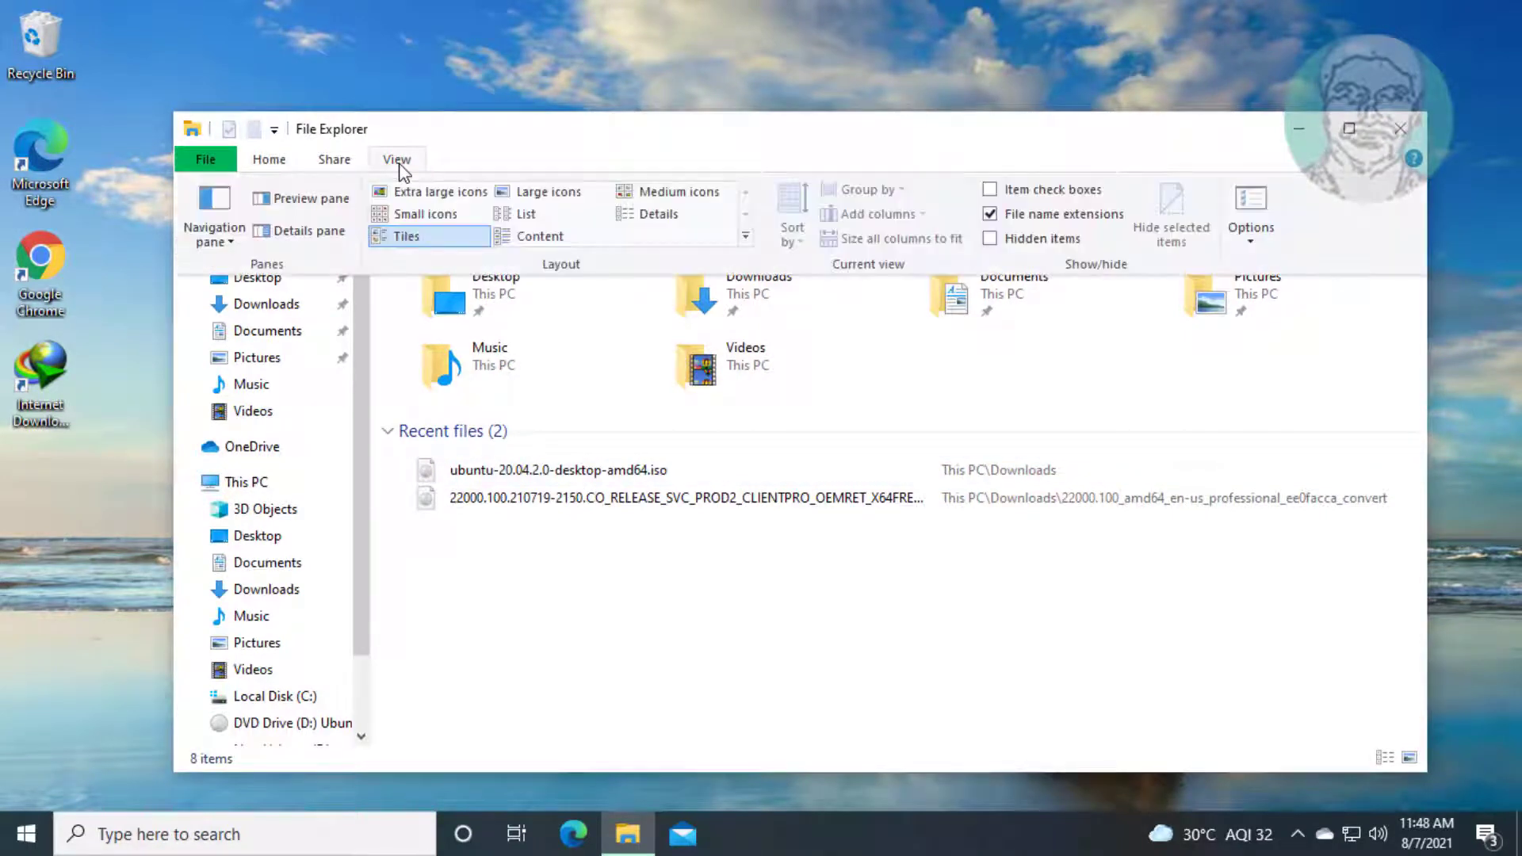
pyautogui.click(990, 239)
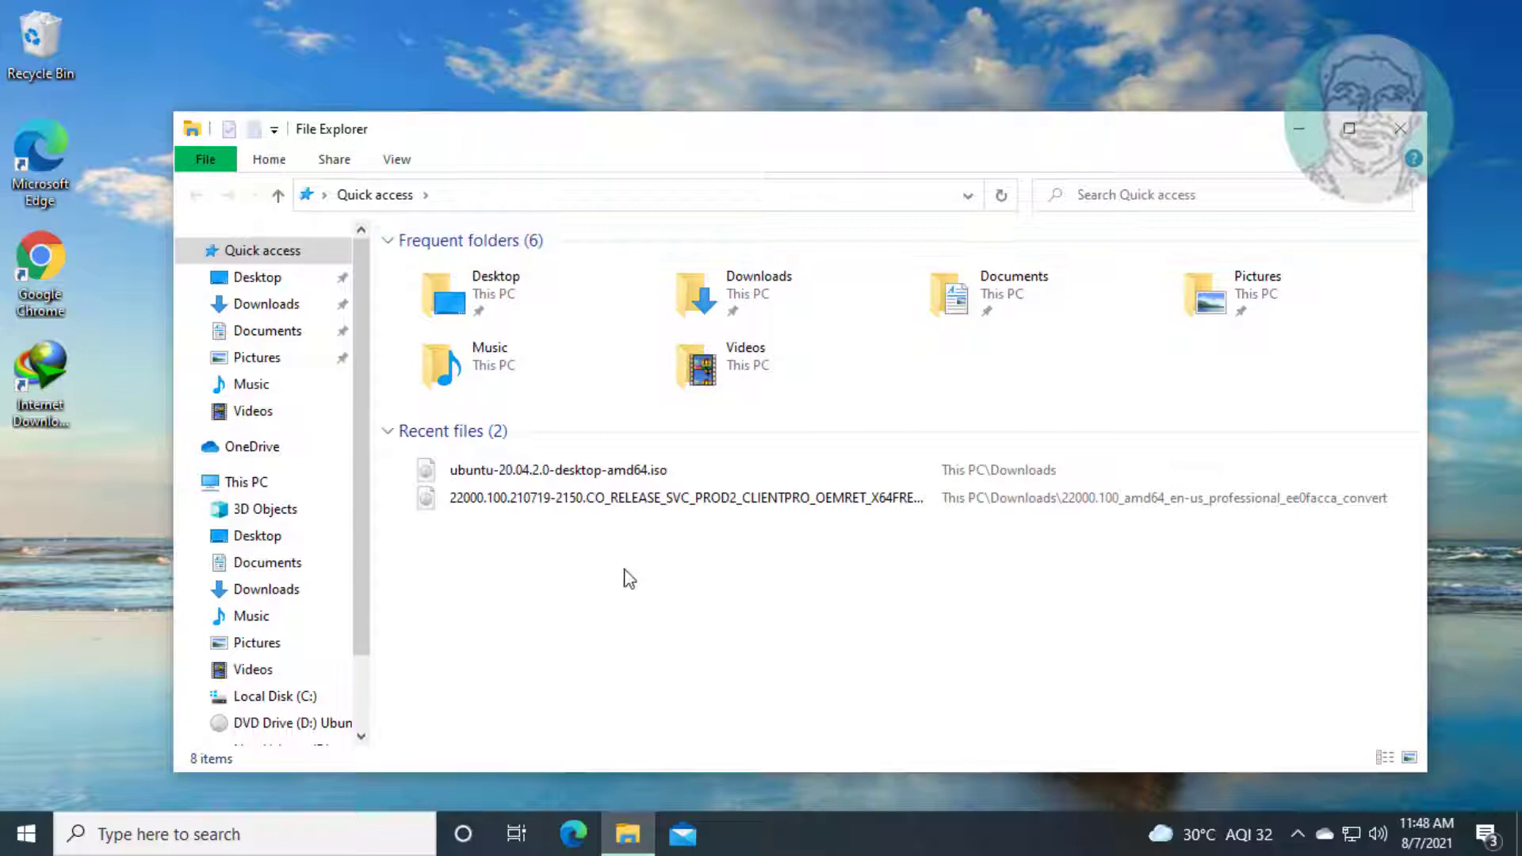
pyautogui.click(295, 700)
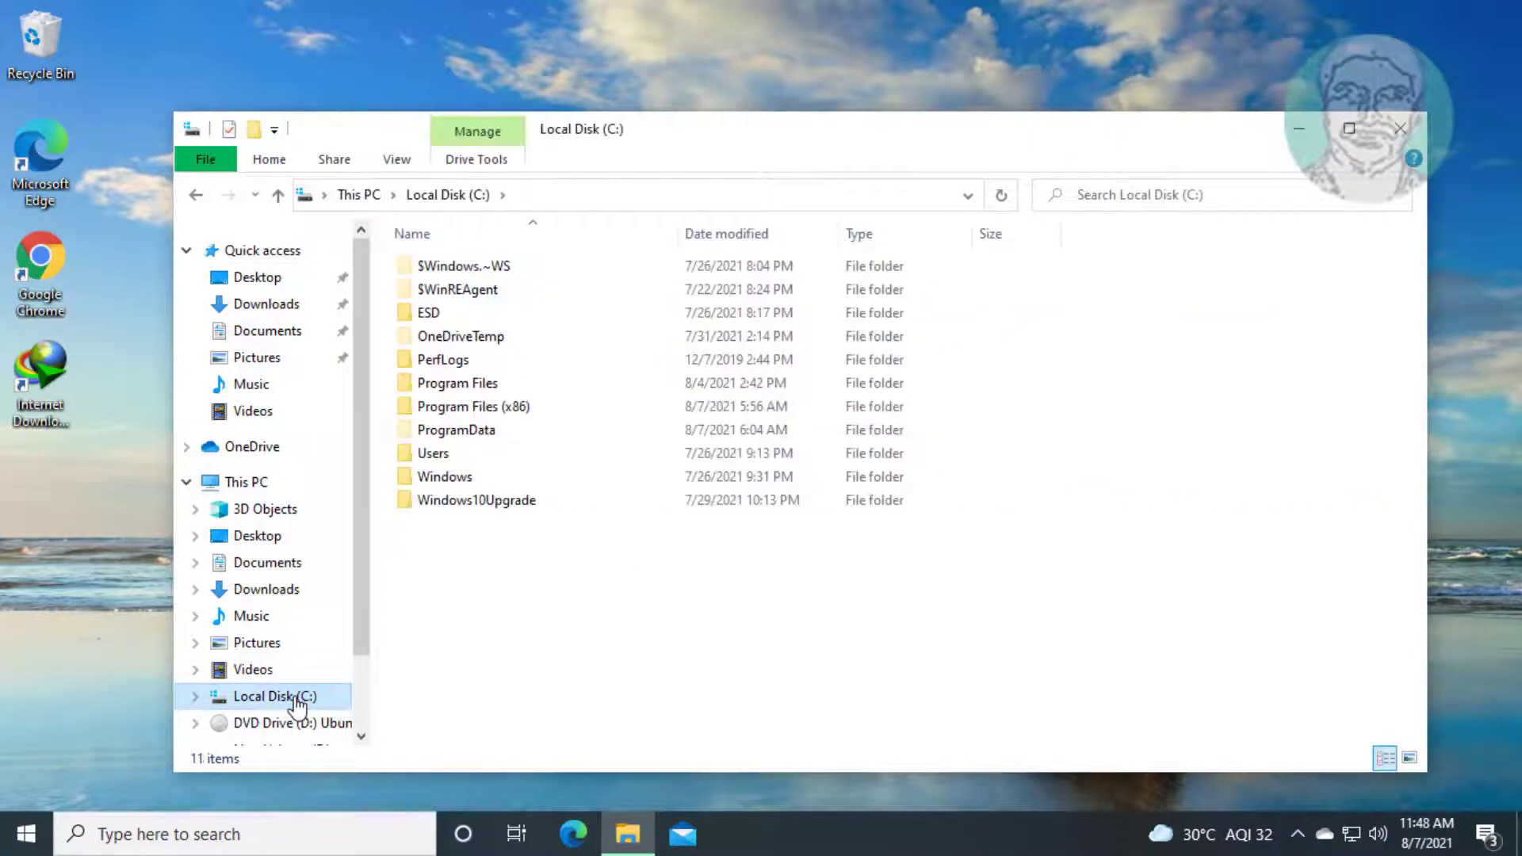
pyautogui.click(484, 390)
pyautogui.doubleClick(483, 394)
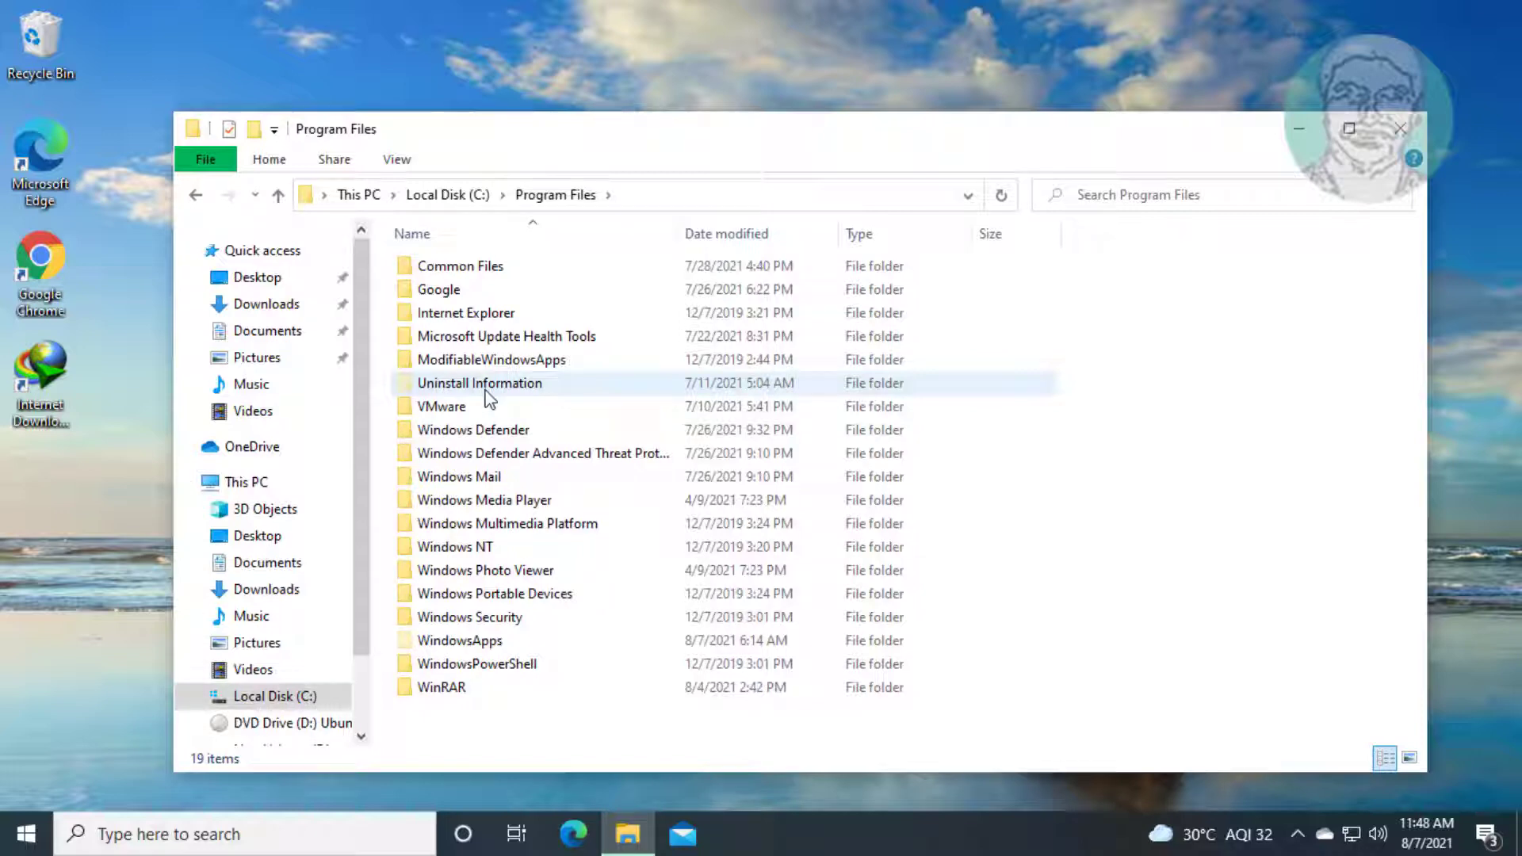
pyautogui.click(456, 200)
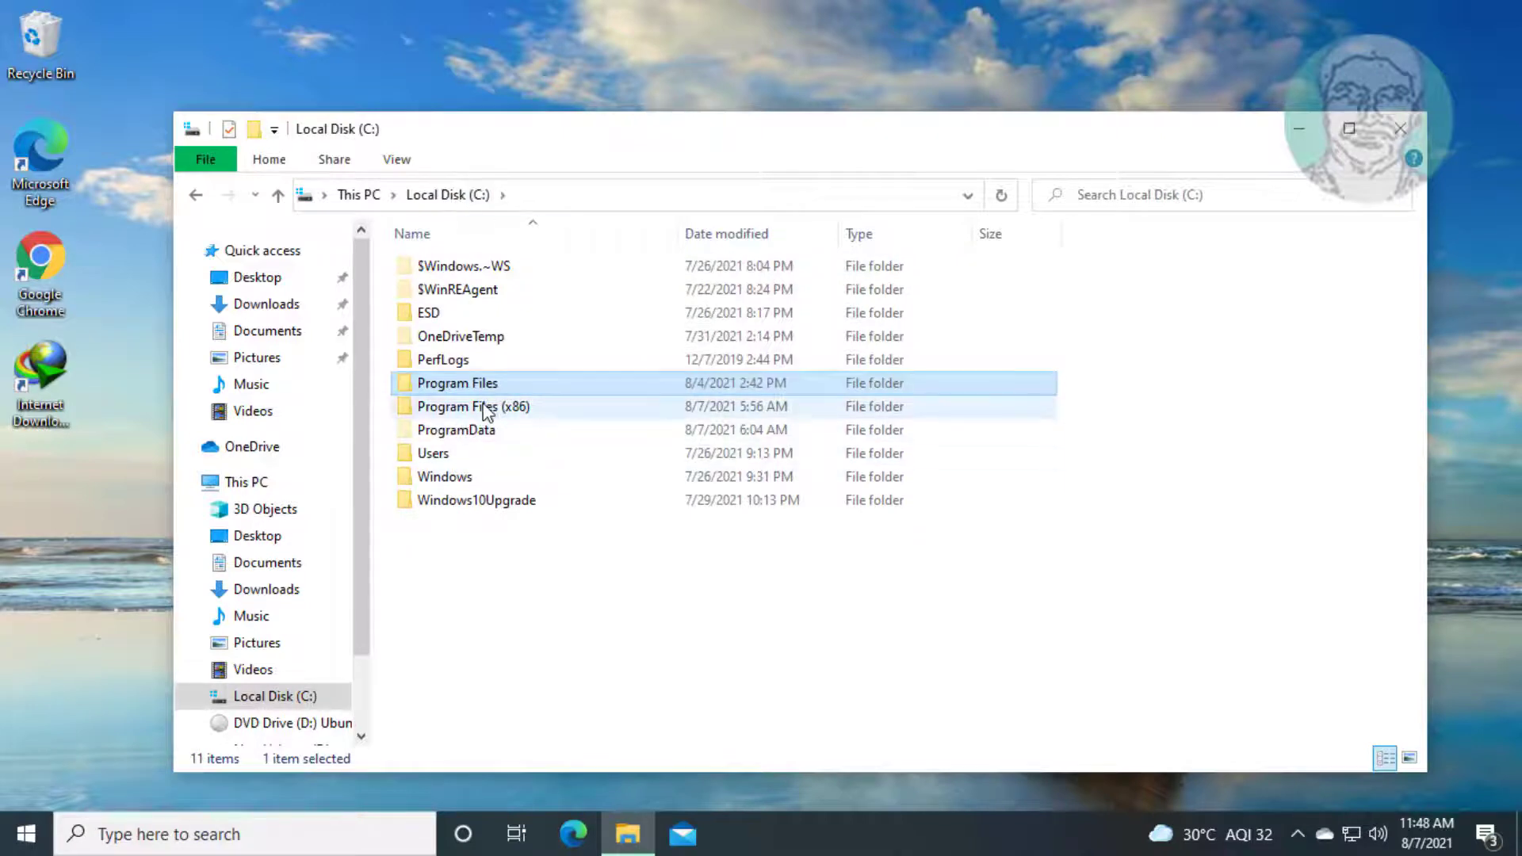
pyautogui.doubleClick(485, 410)
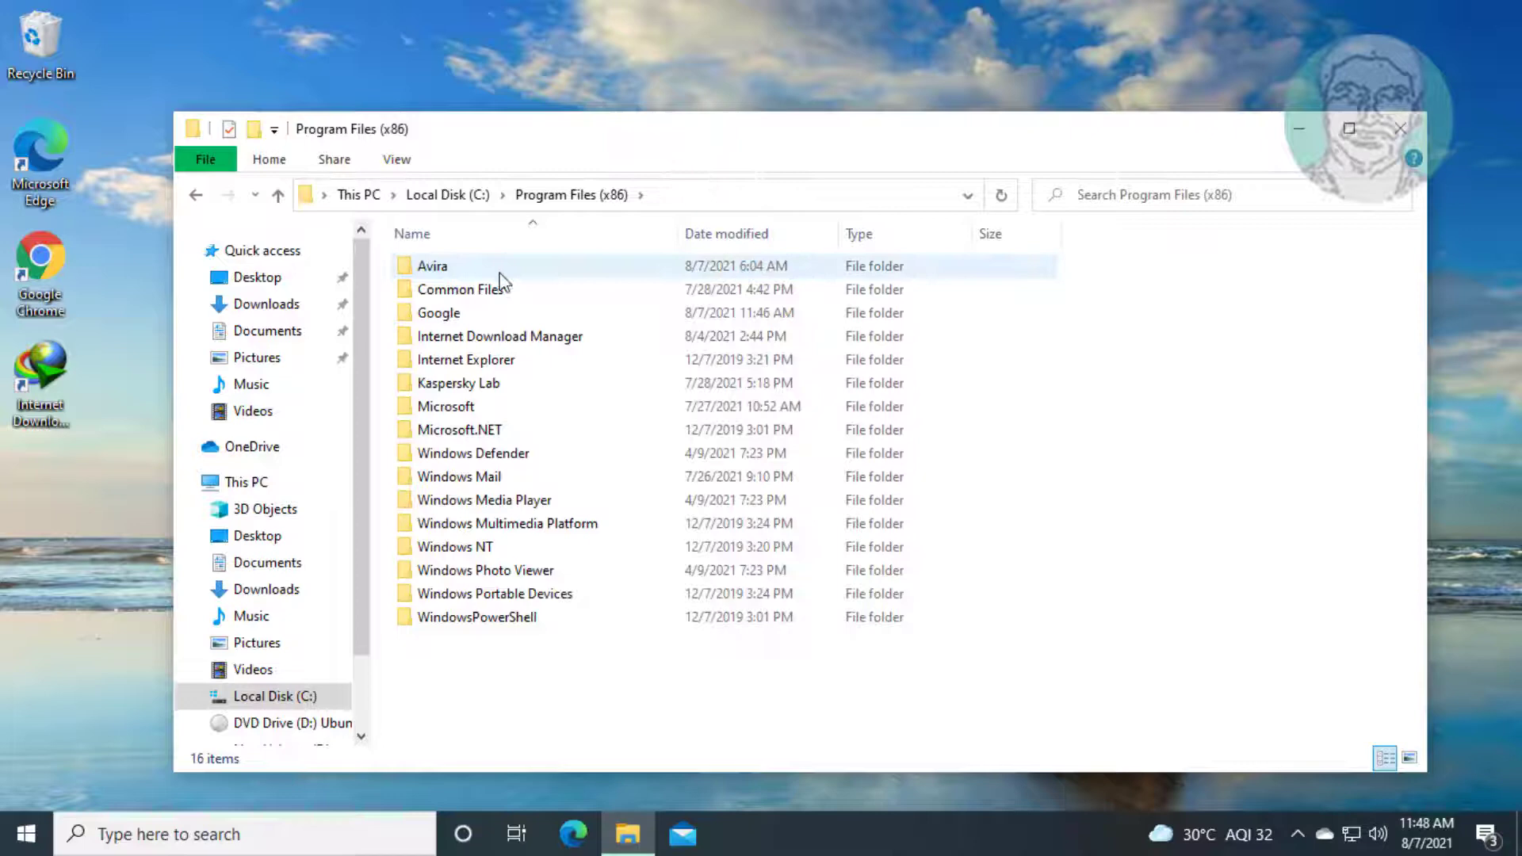
# Delete the leftover Avira folder from Program Files (x86).
pyautogui.rightClick(451, 265)
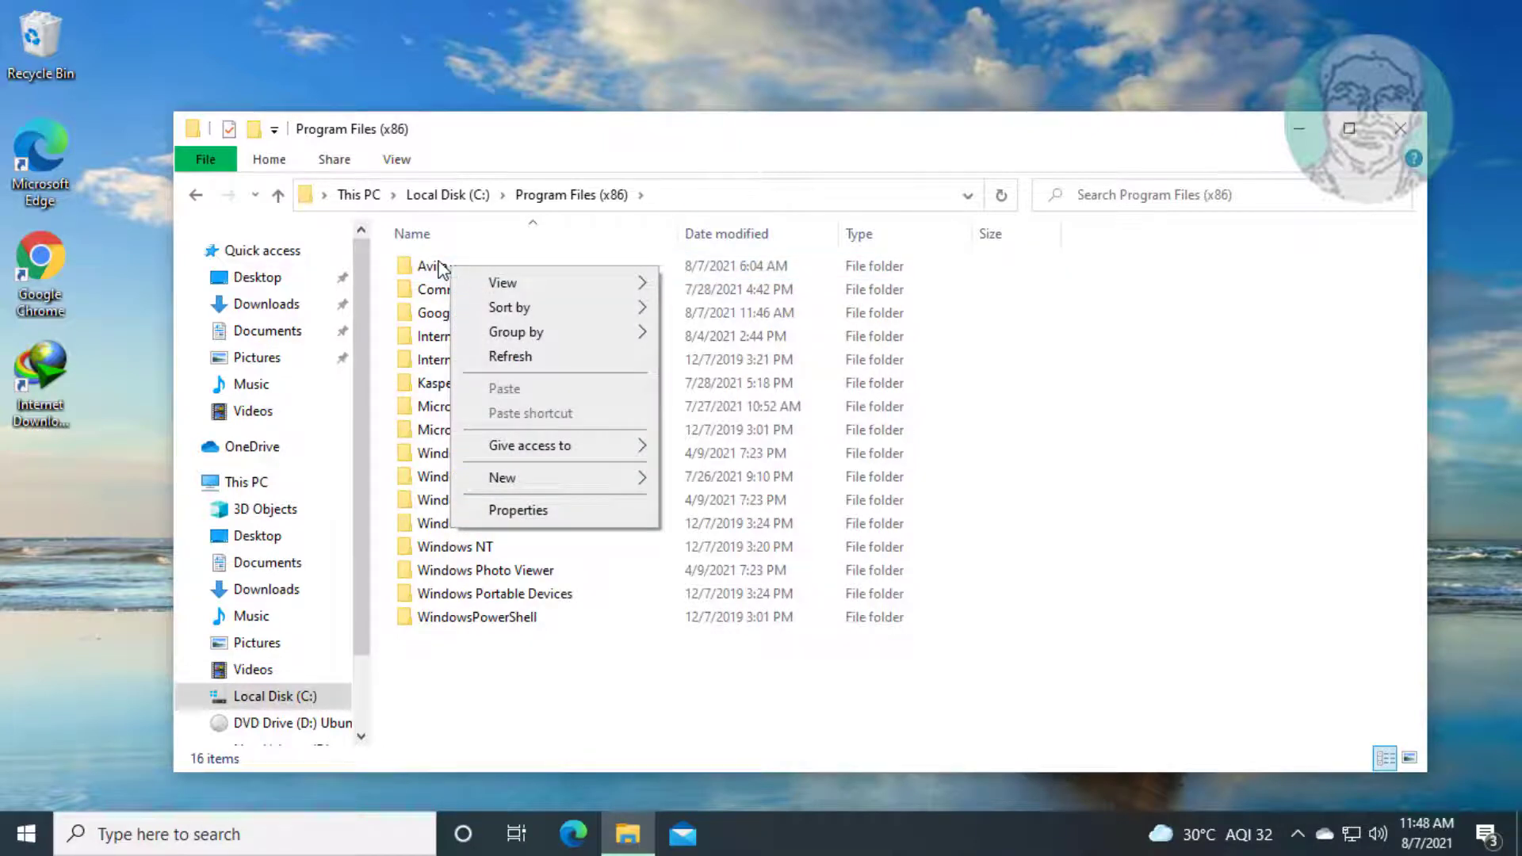
pyautogui.click(435, 263)
pyautogui.rightClick(436, 263)
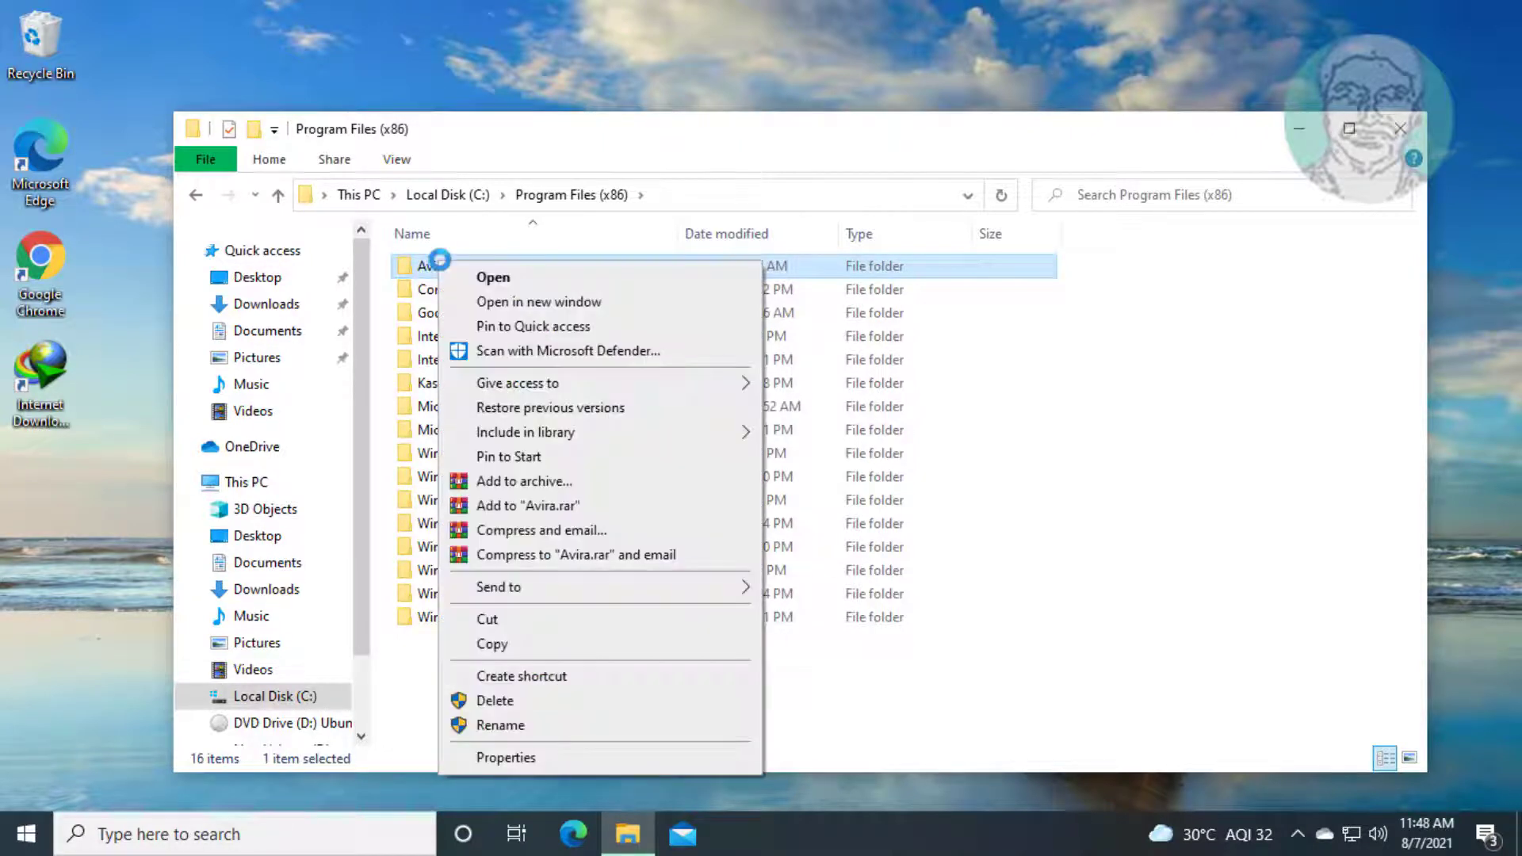
pyautogui.click(504, 700)
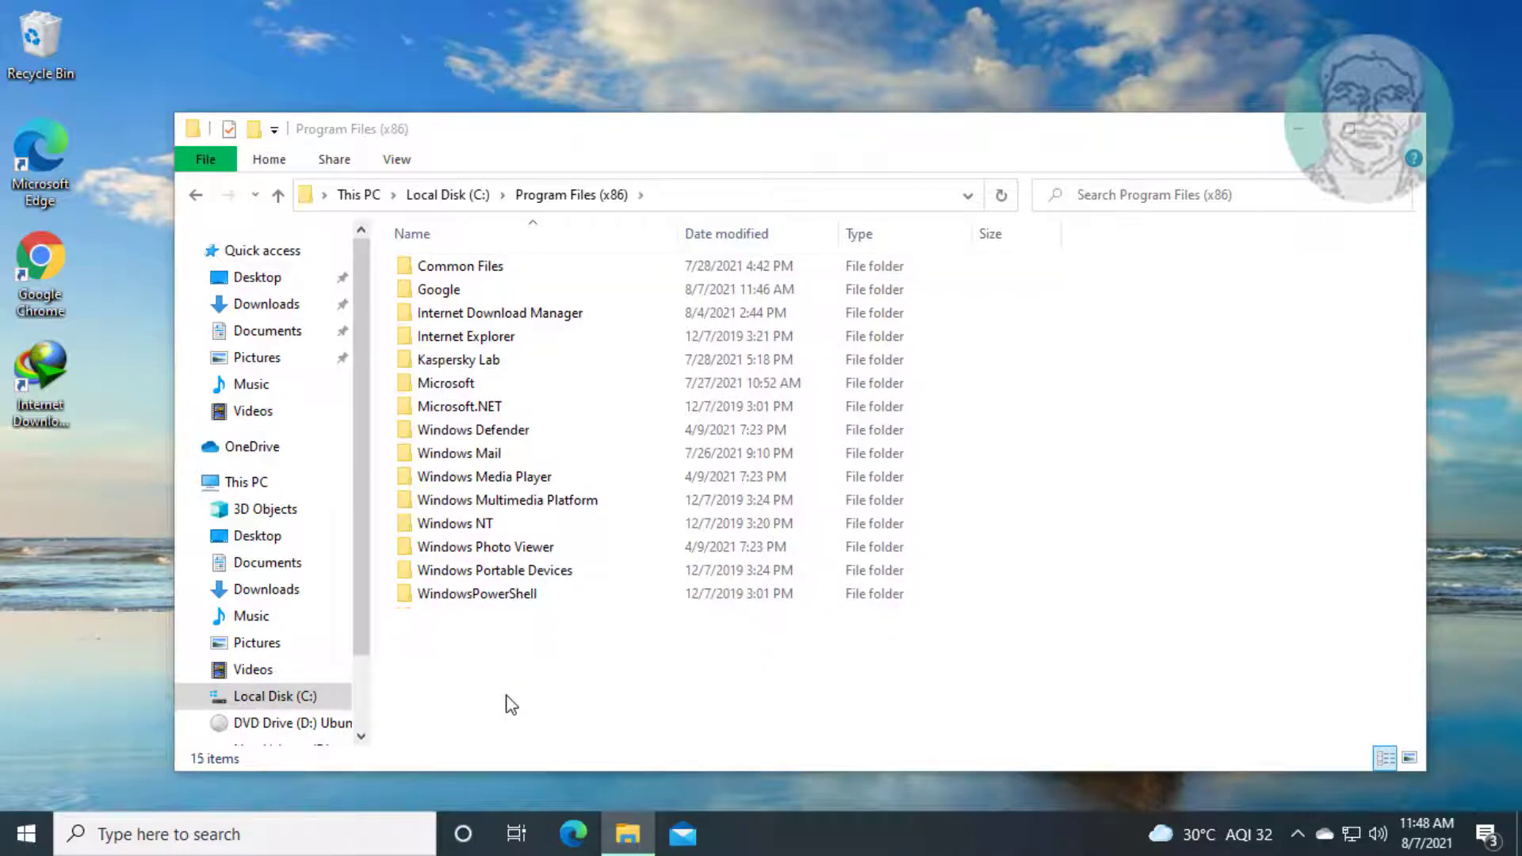
# Delete the leftover Avira folder from C:\ProgramData.
pyautogui.click(450, 195)
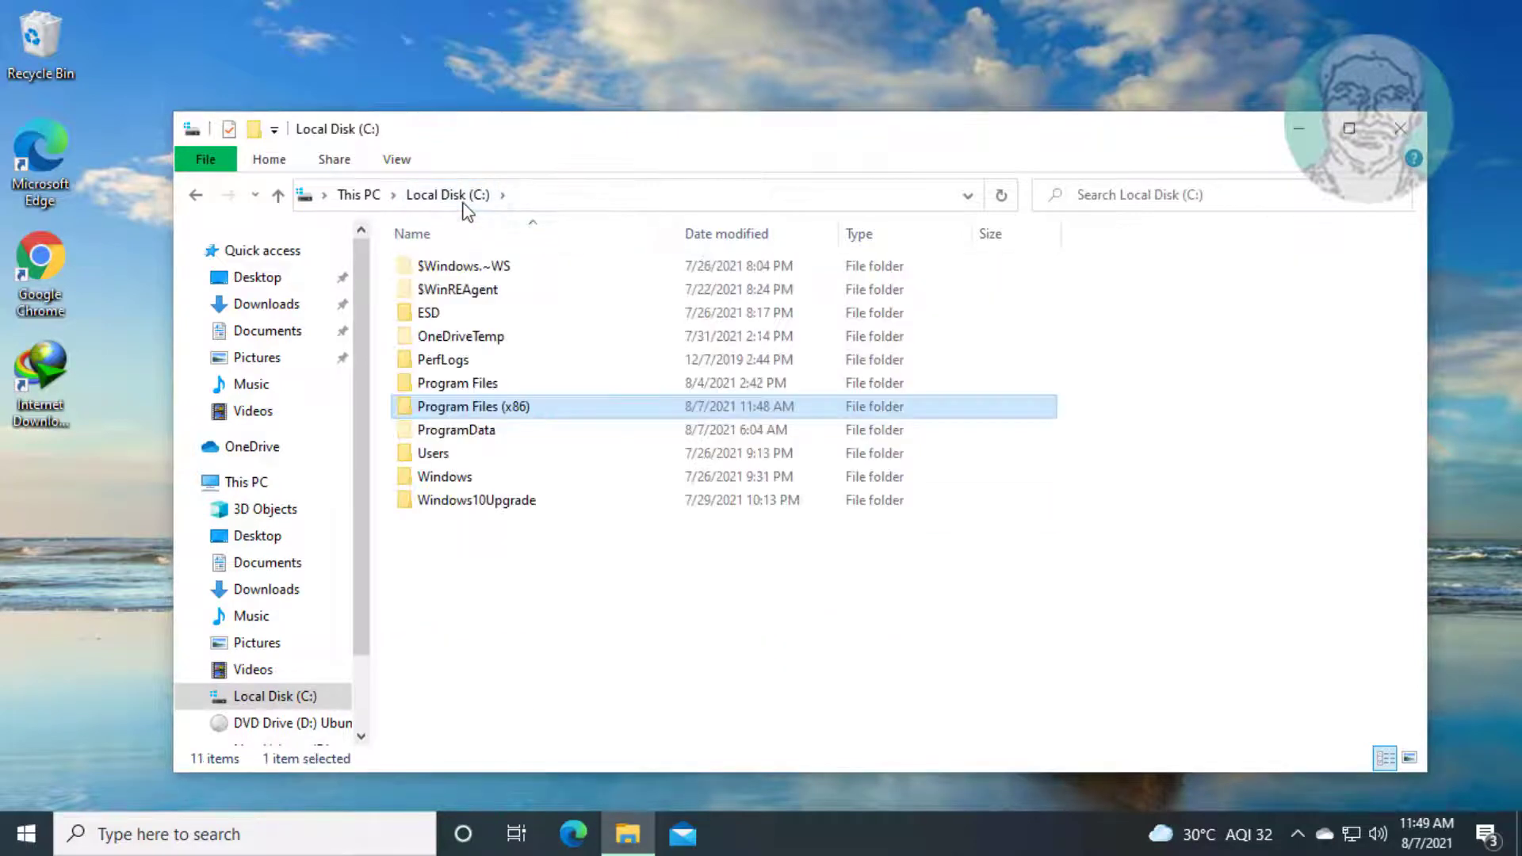
pyautogui.doubleClick(473, 435)
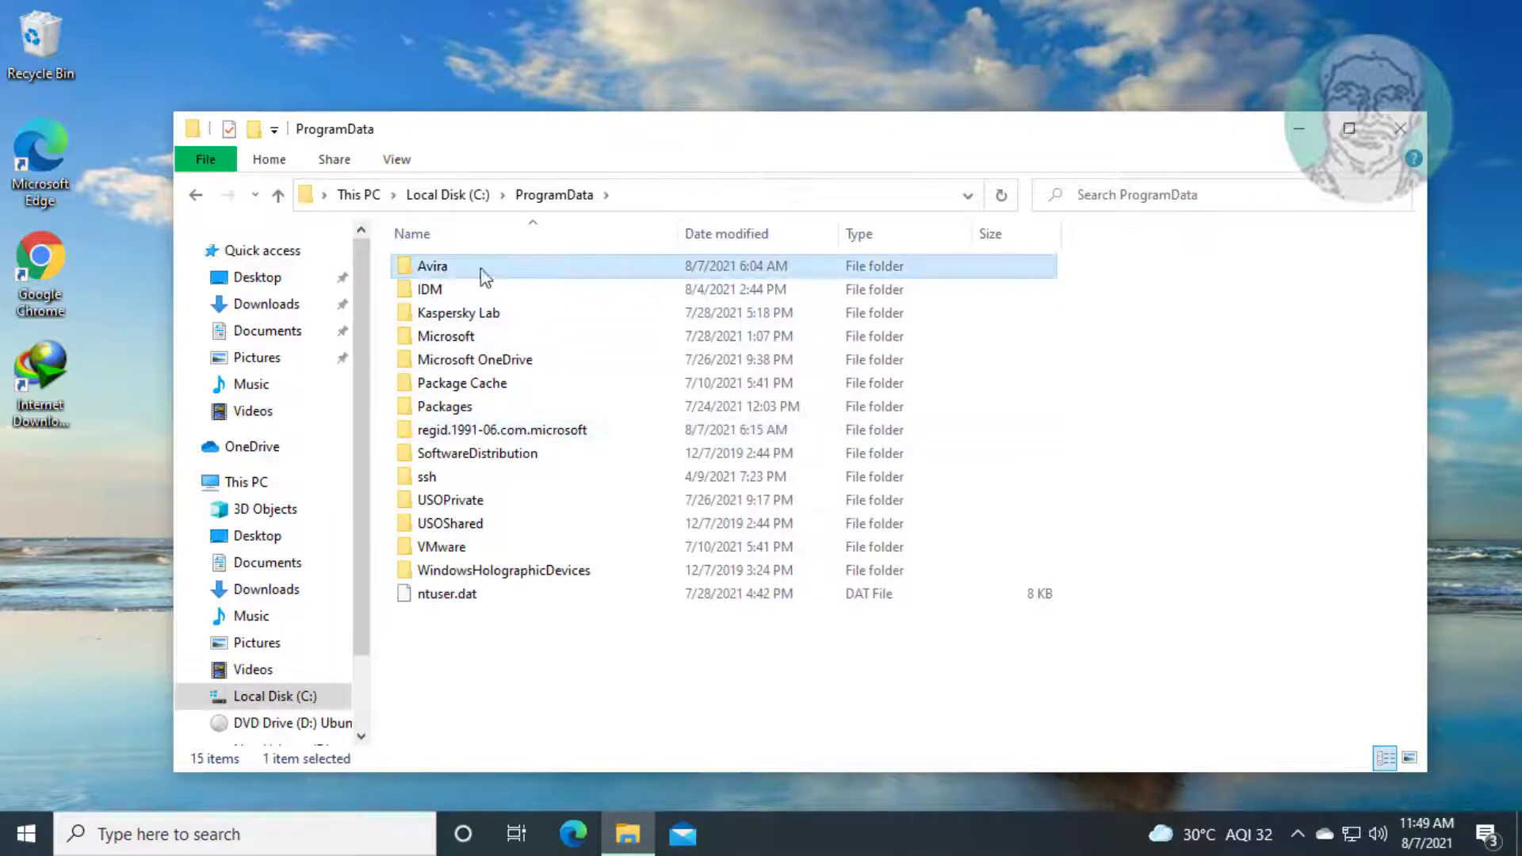
pyautogui.rightClick(476, 268)
pyautogui.click(579, 708)
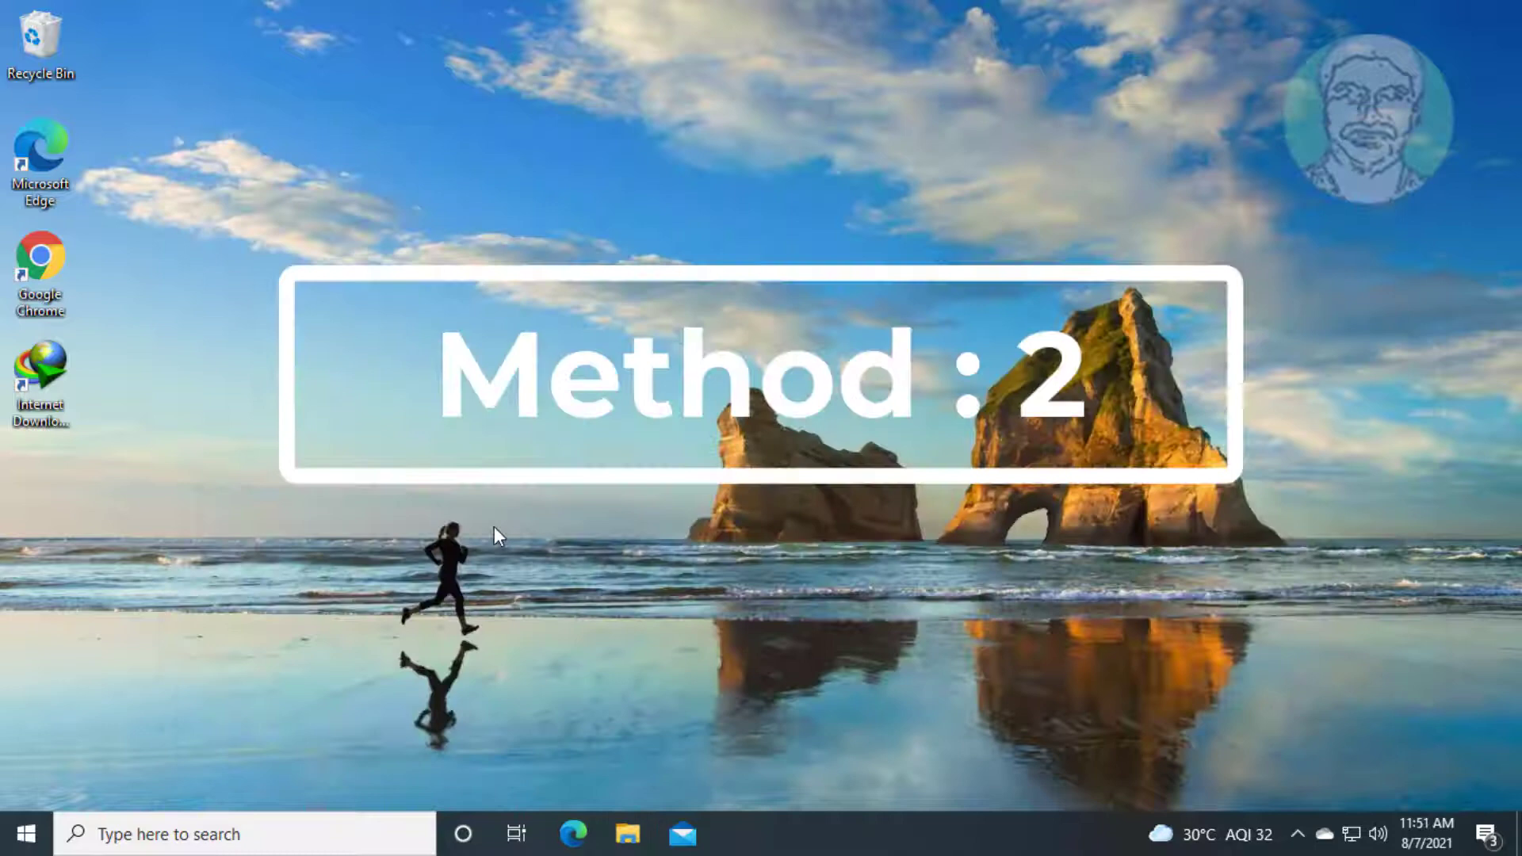
# Reach Additional troubleshooters under Update & Security and expand the Windows Update entry.
pyautogui.click(12, 844)
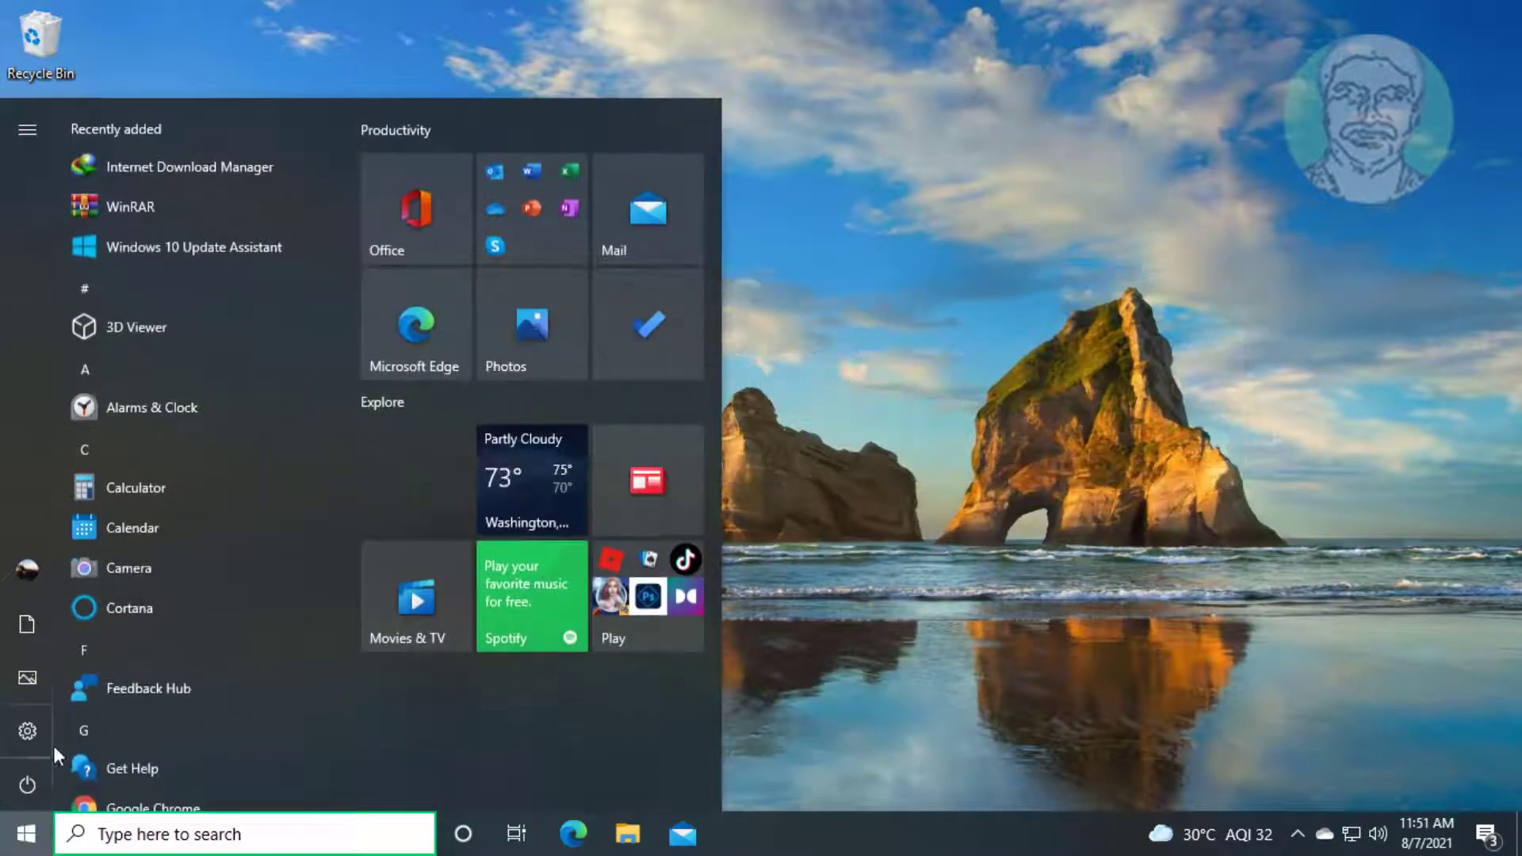
pyautogui.click(23, 723)
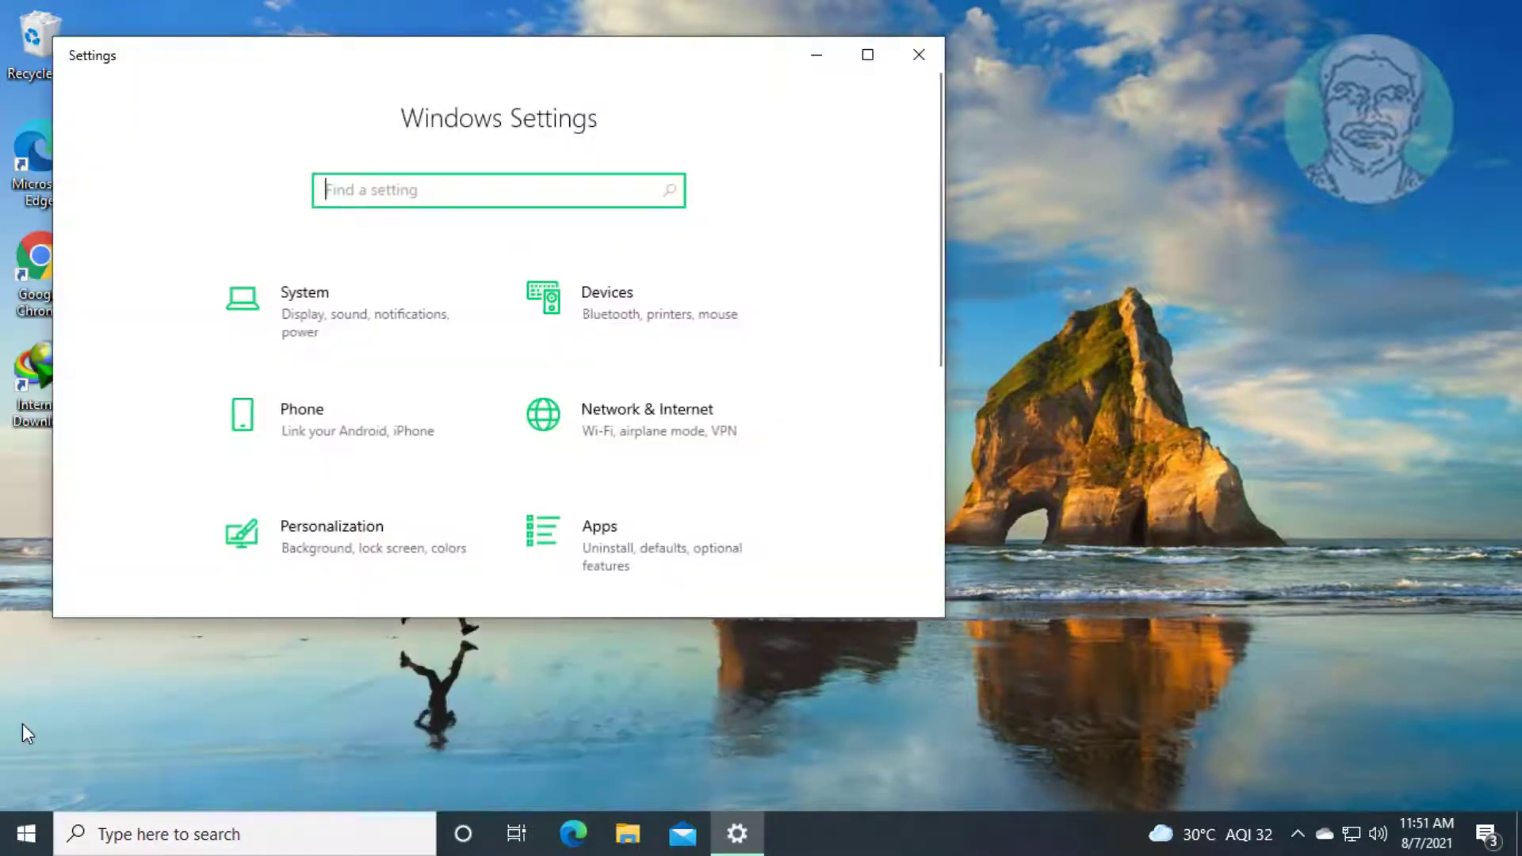
pyautogui.scroll(-3, 750, 554)
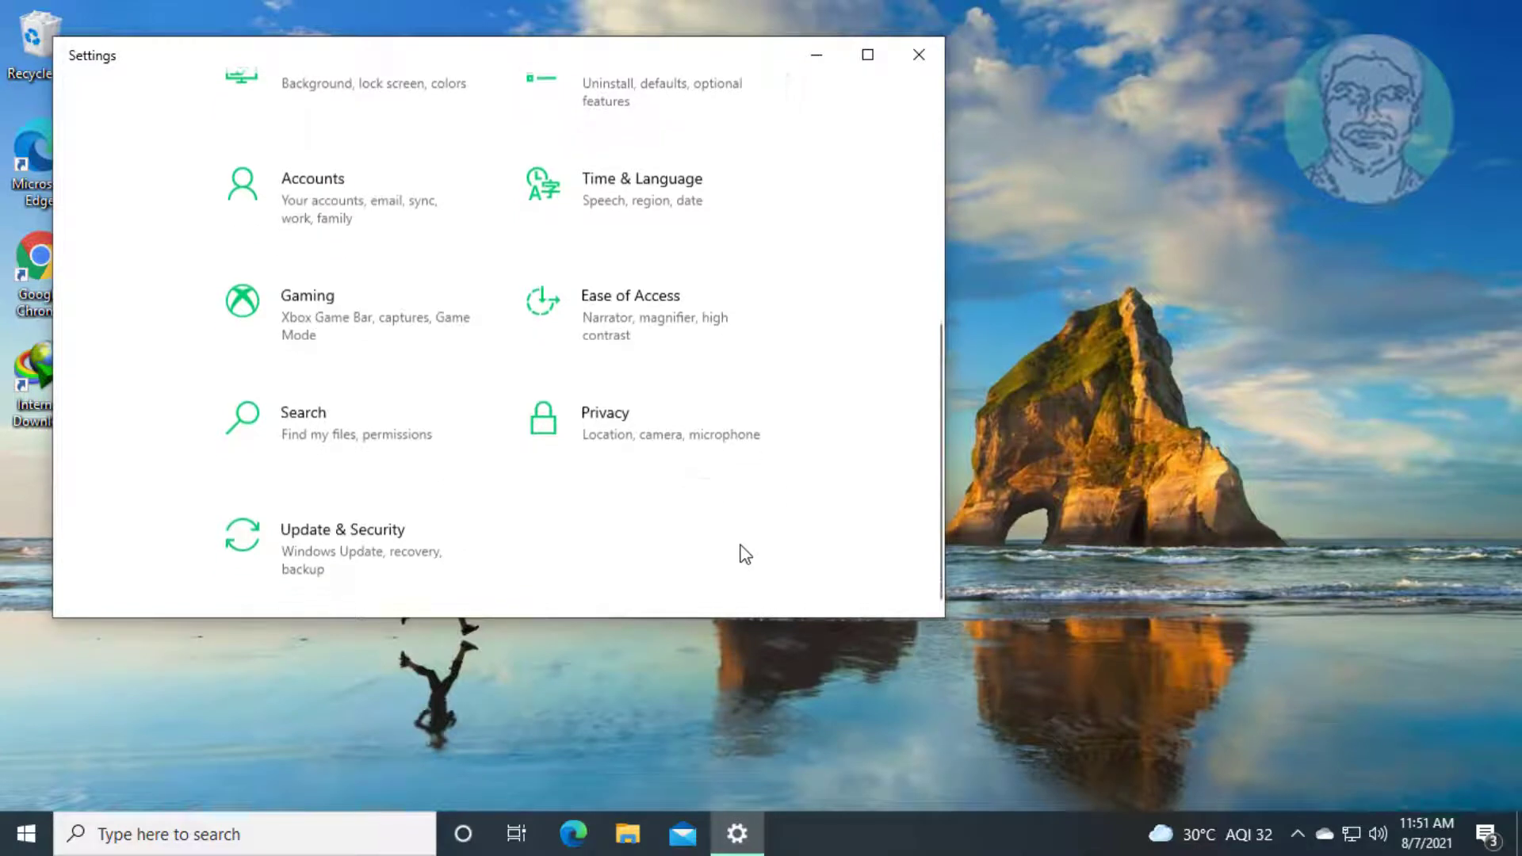
pyautogui.click(356, 548)
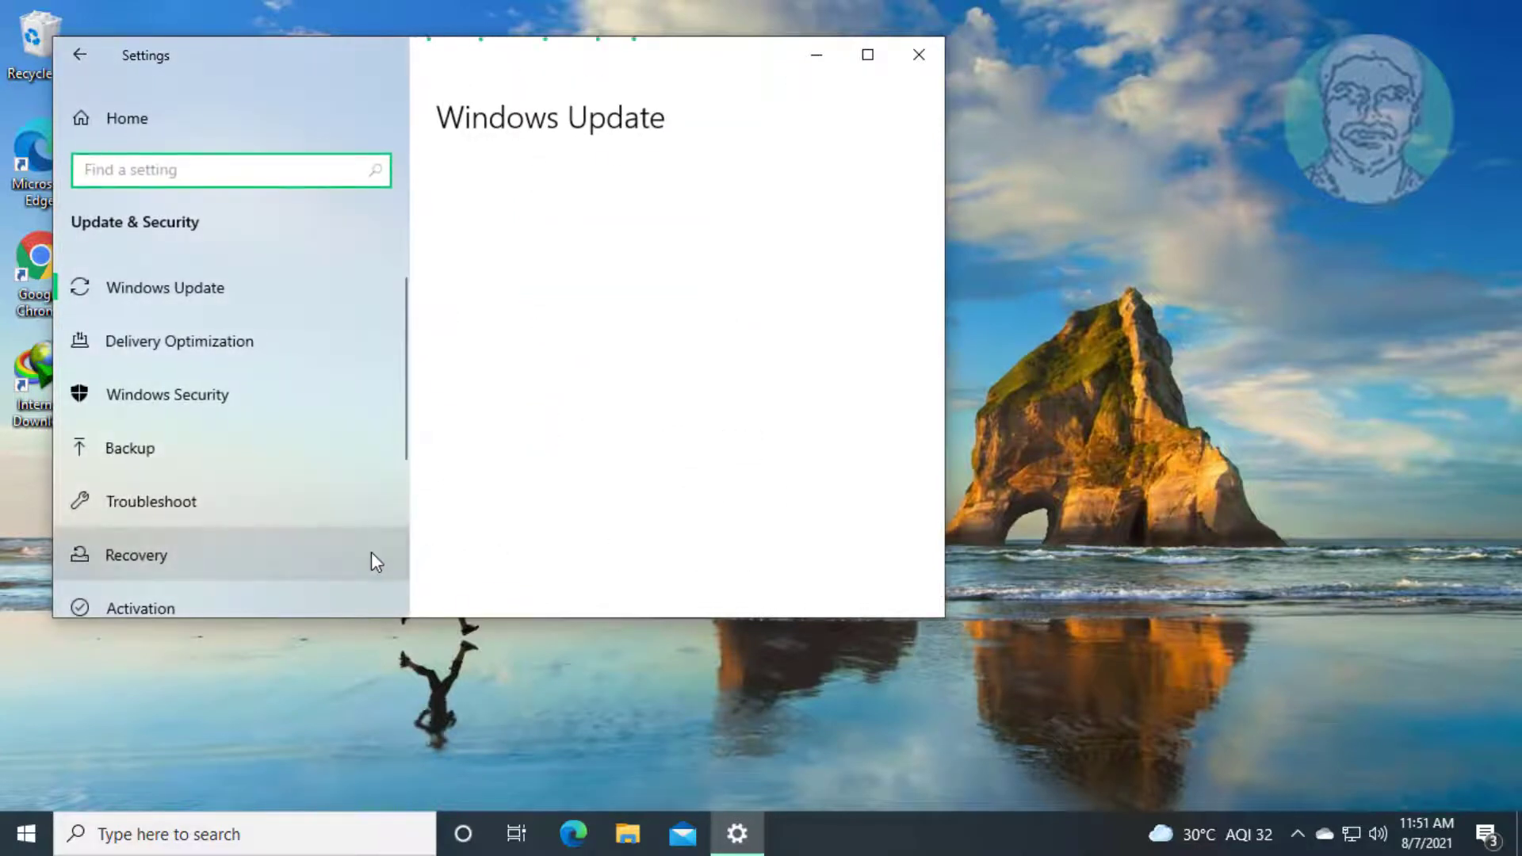
pyautogui.click(231, 503)
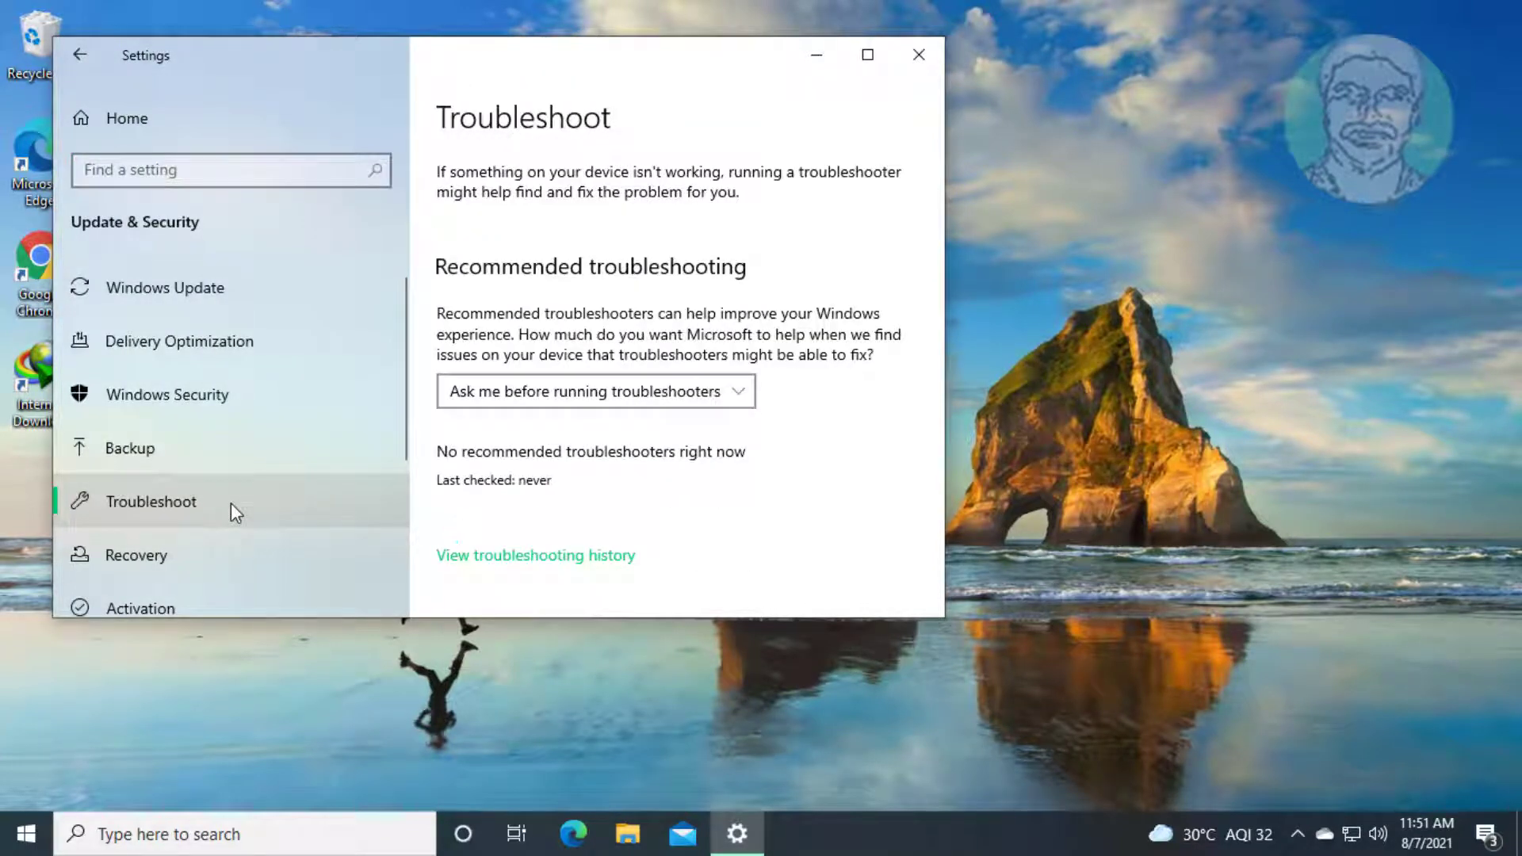
pyautogui.scroll(-2, 666, 517)
pyautogui.click(542, 499)
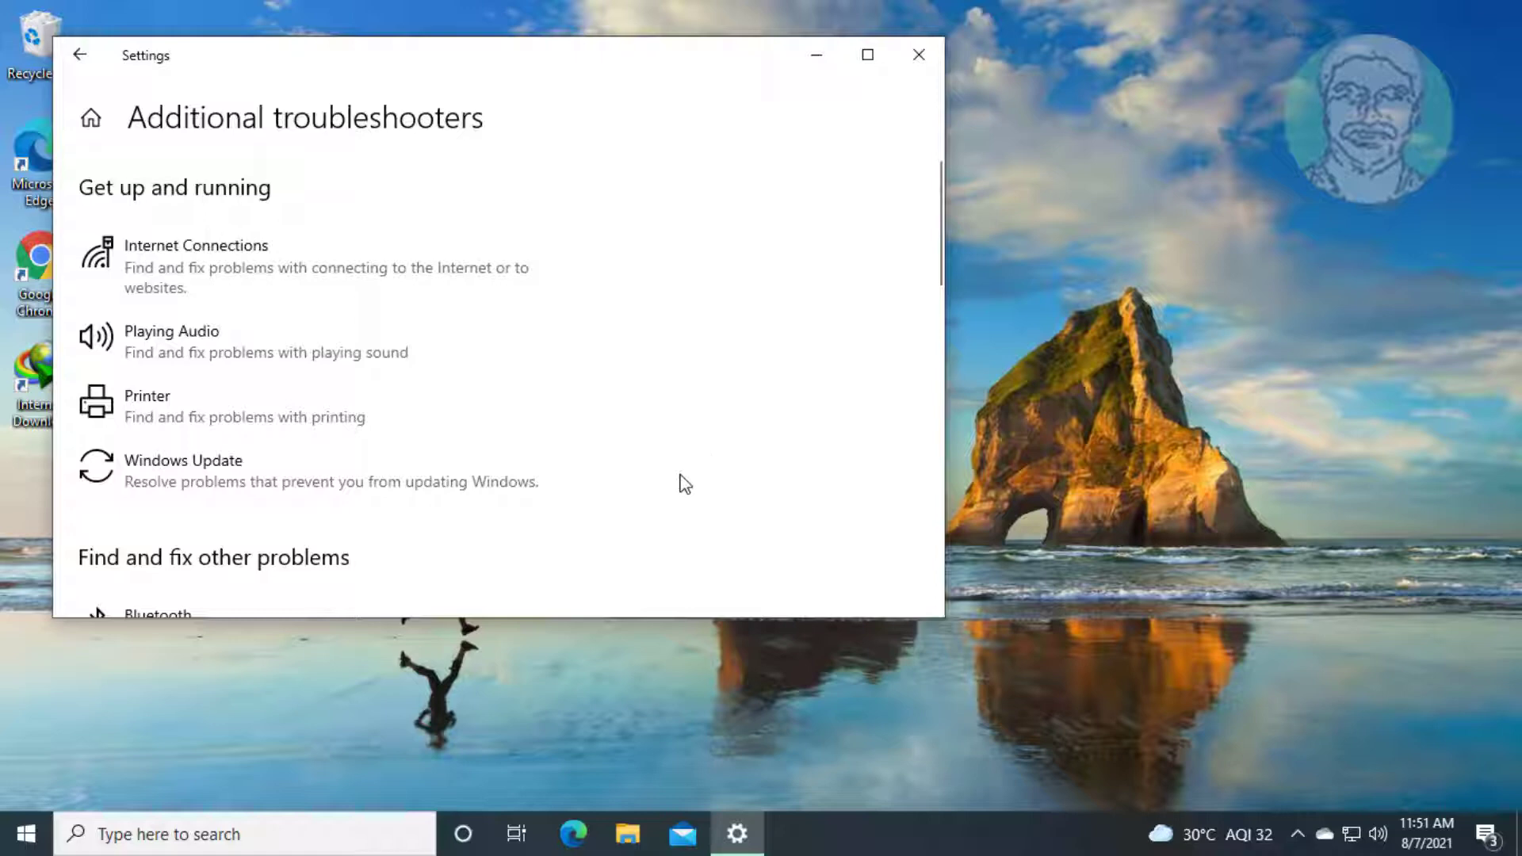
pyautogui.click(151, 470)
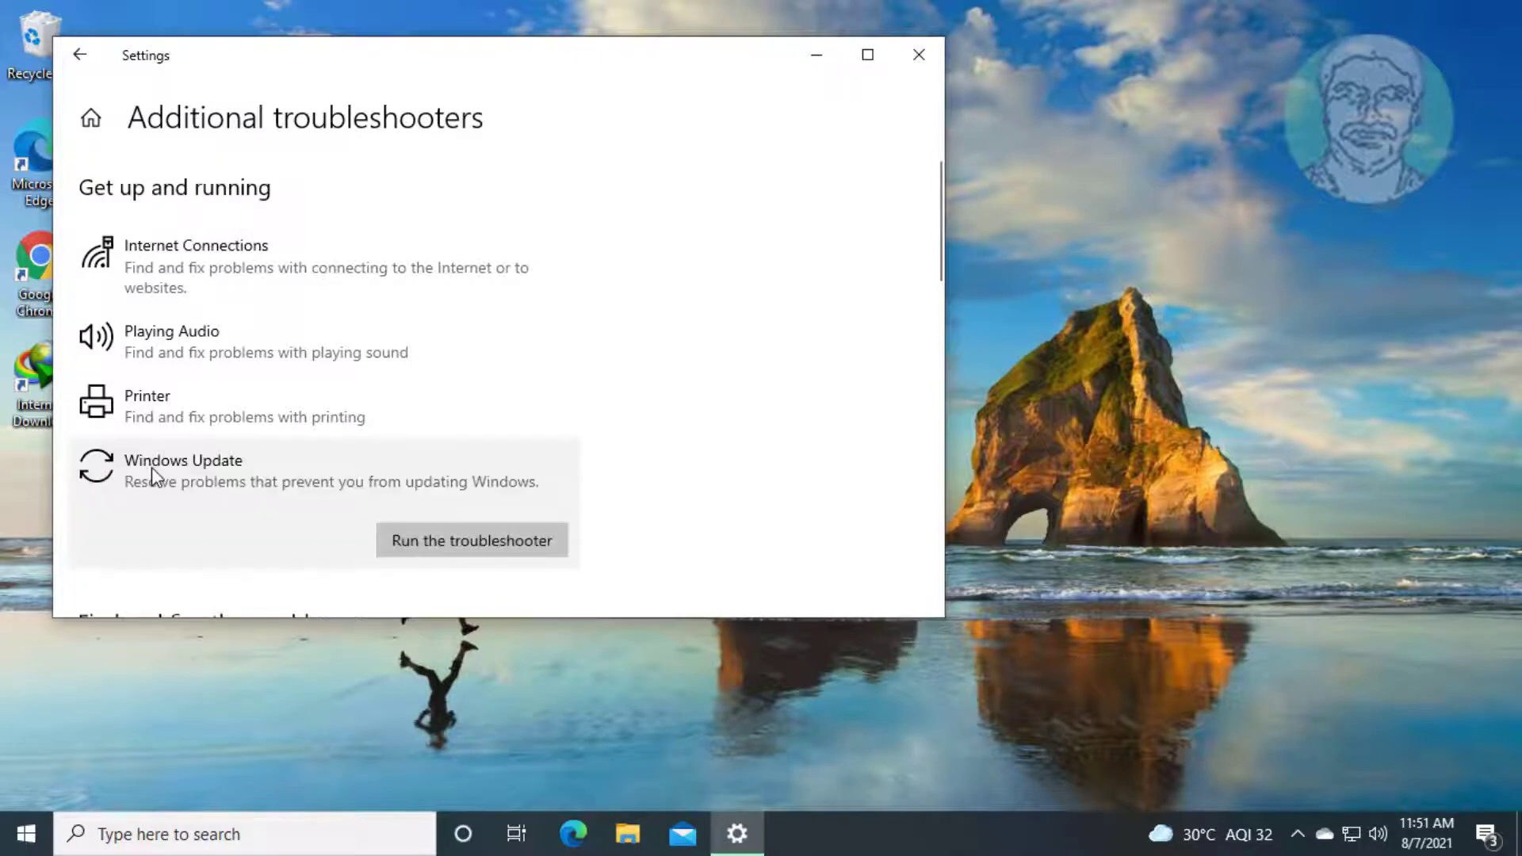
# Run the Windows Update troubleshooter and close the Settings window behind it.
pyautogui.click(474, 550)
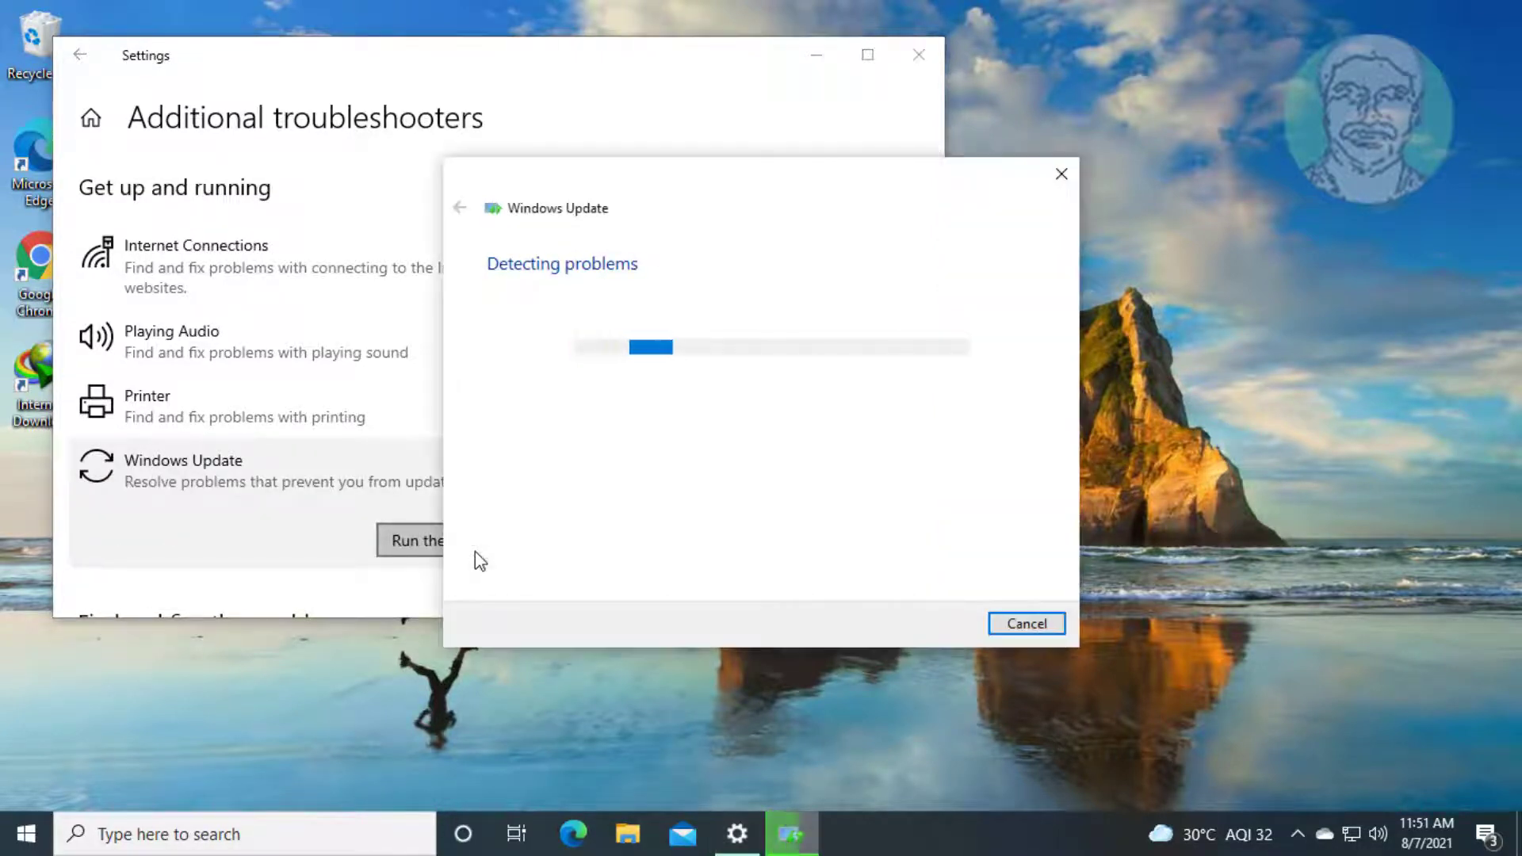
pyautogui.click(933, 50)
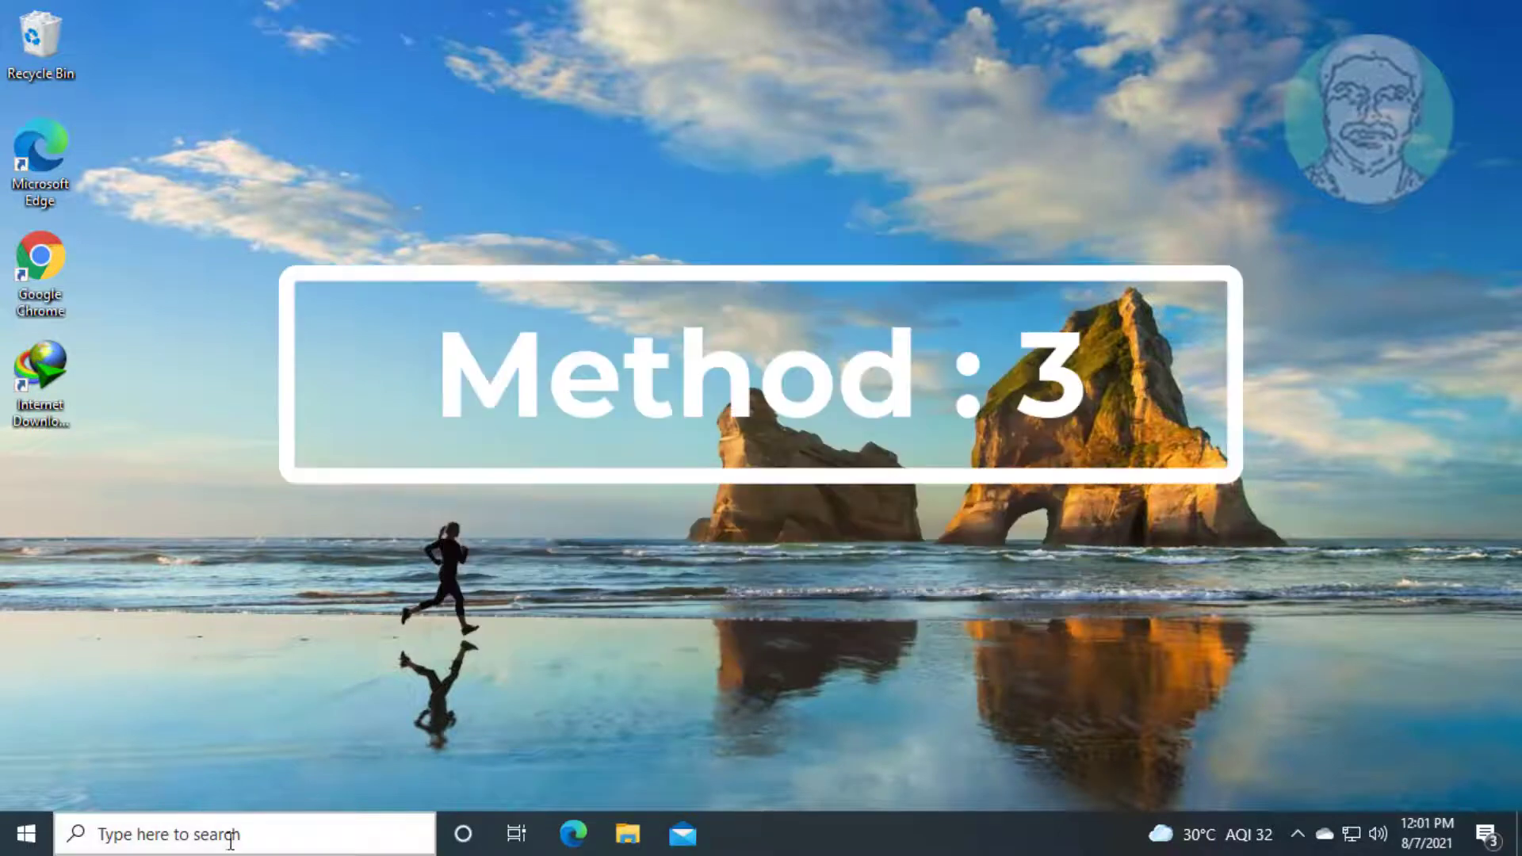
# Launch Command Prompt as administrator and run sfc /scannow.
pyautogui.click(226, 835)
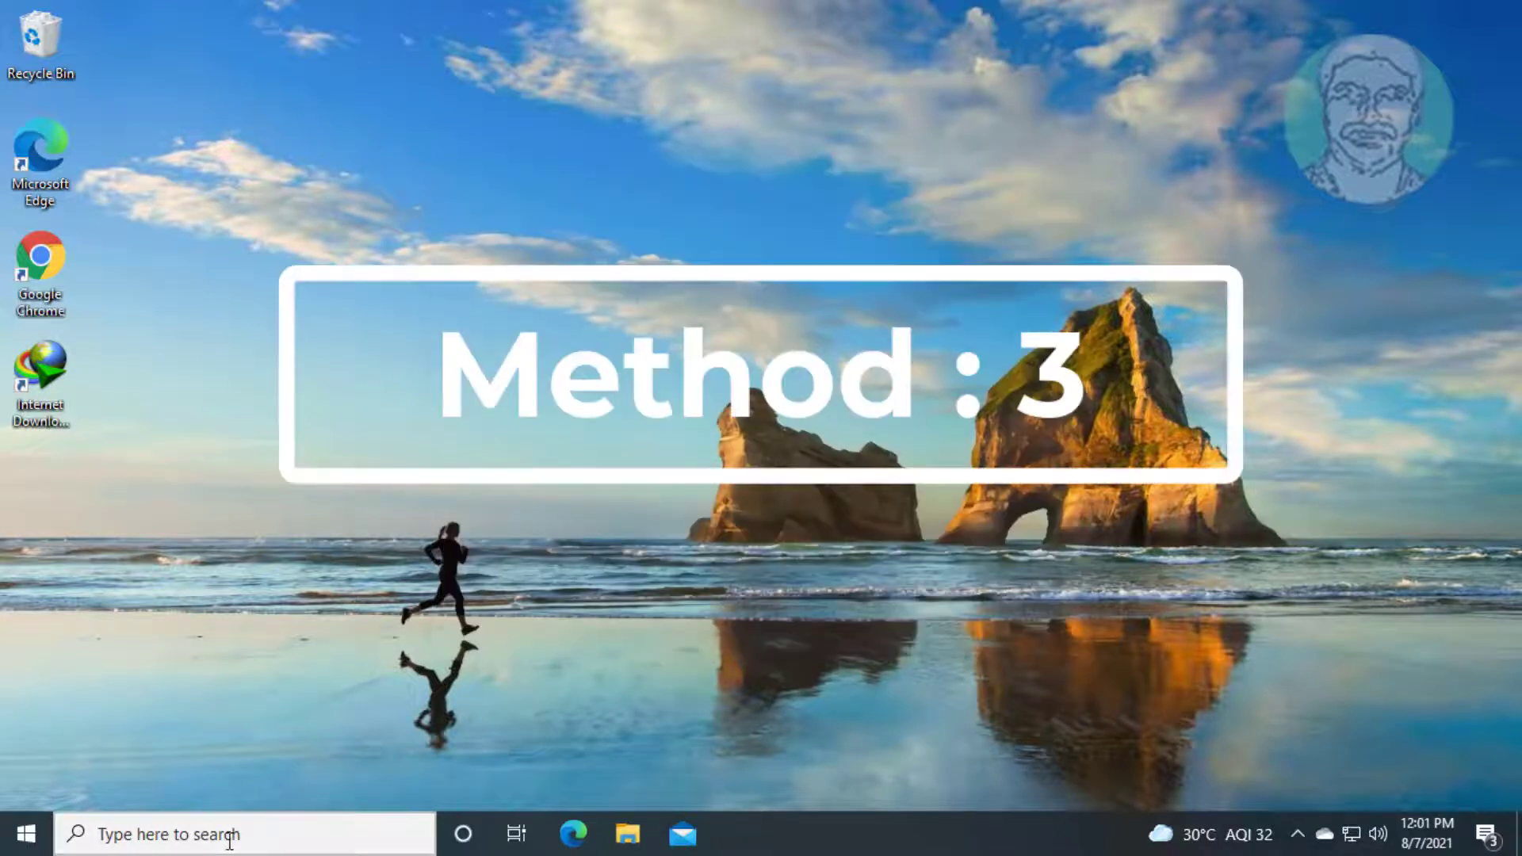
pyautogui.write('cmd')
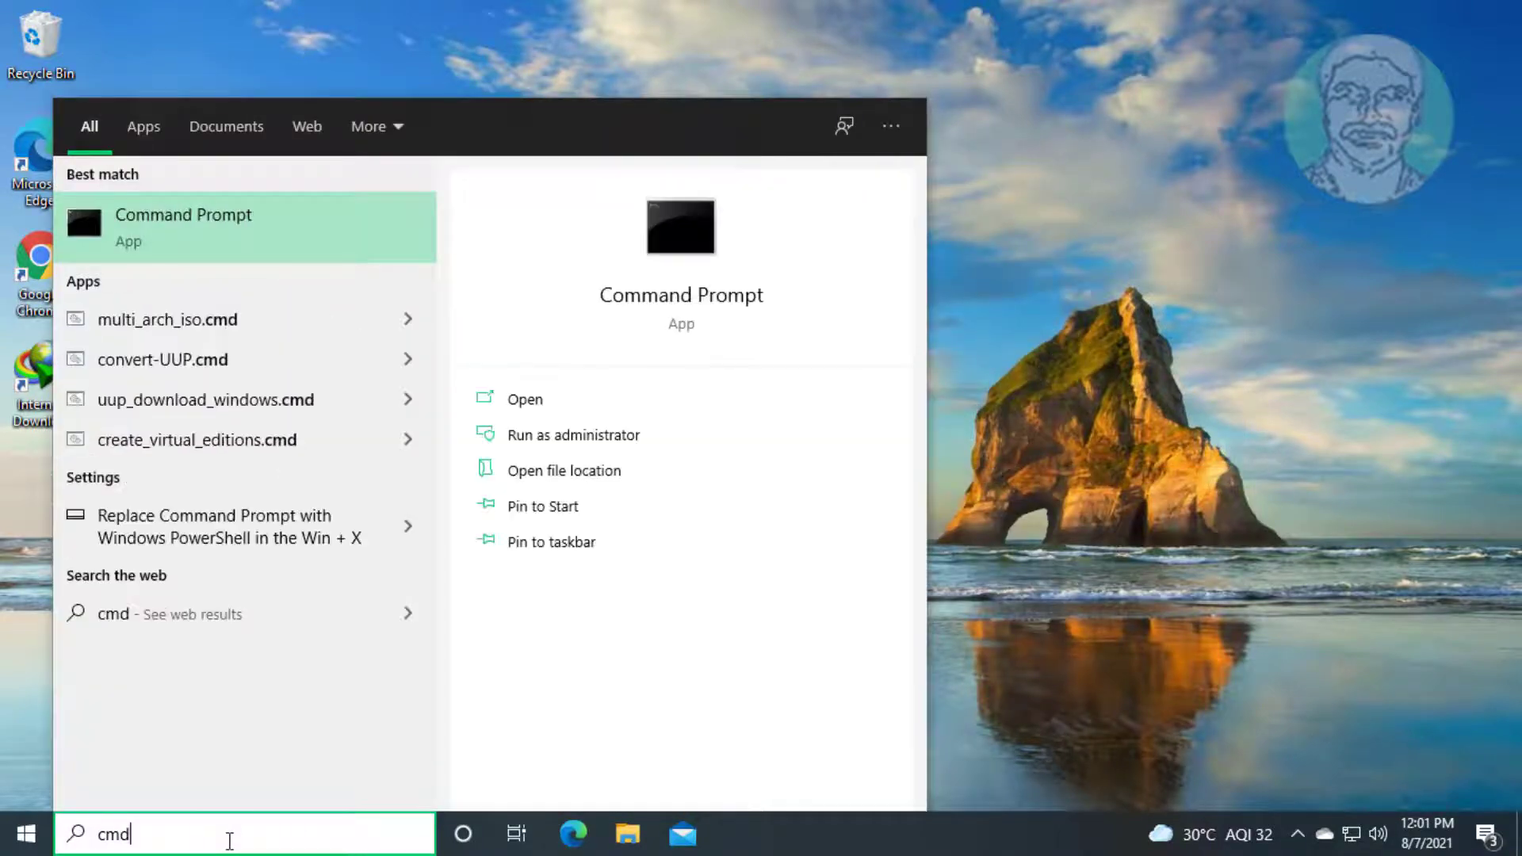
pyautogui.rightClick(191, 224)
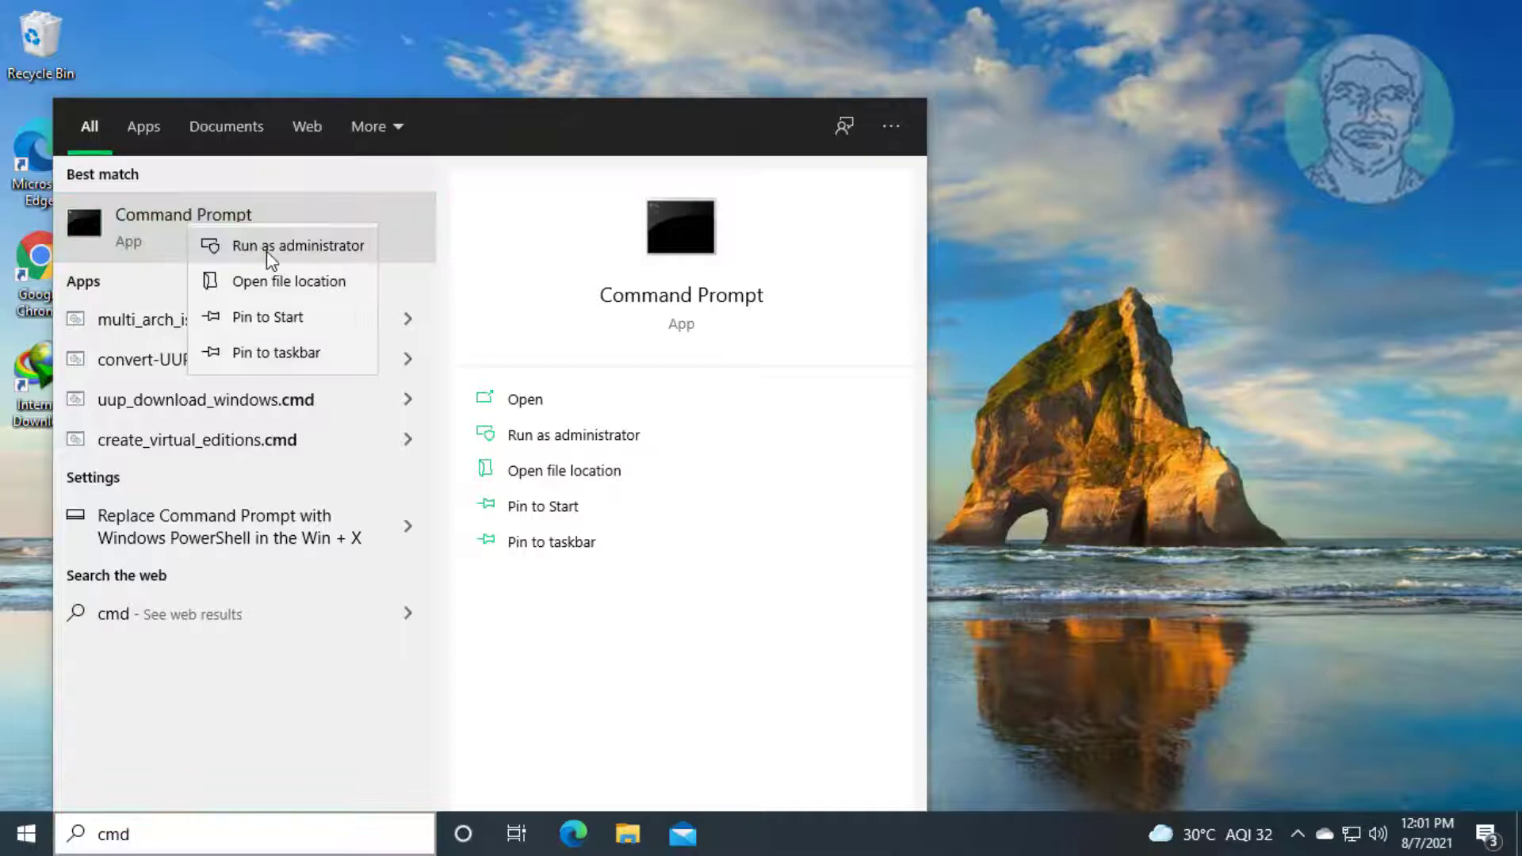
pyautogui.click(266, 251)
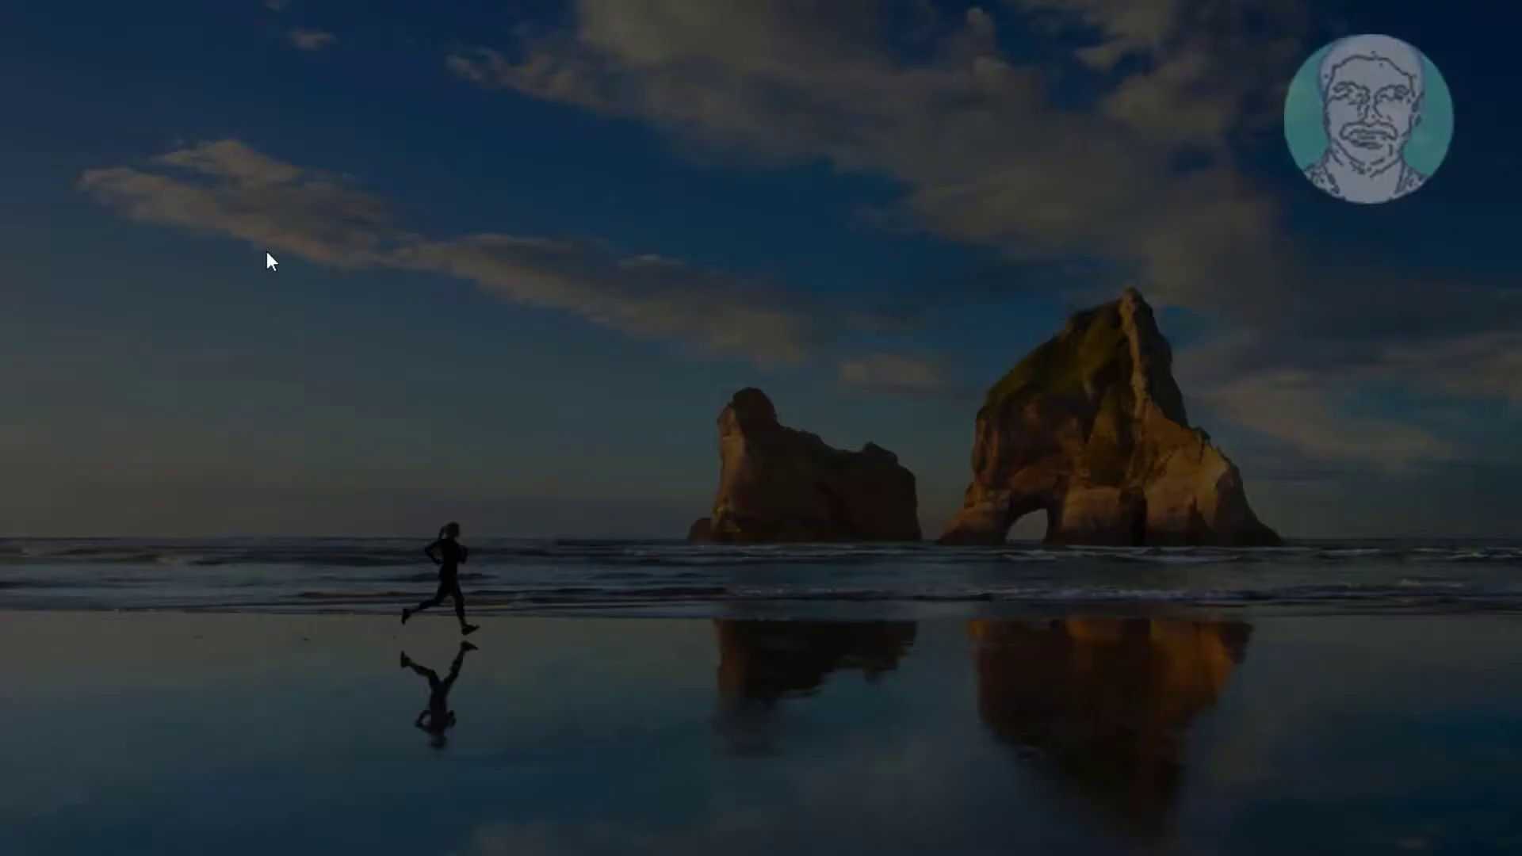
pyautogui.click(621, 555)
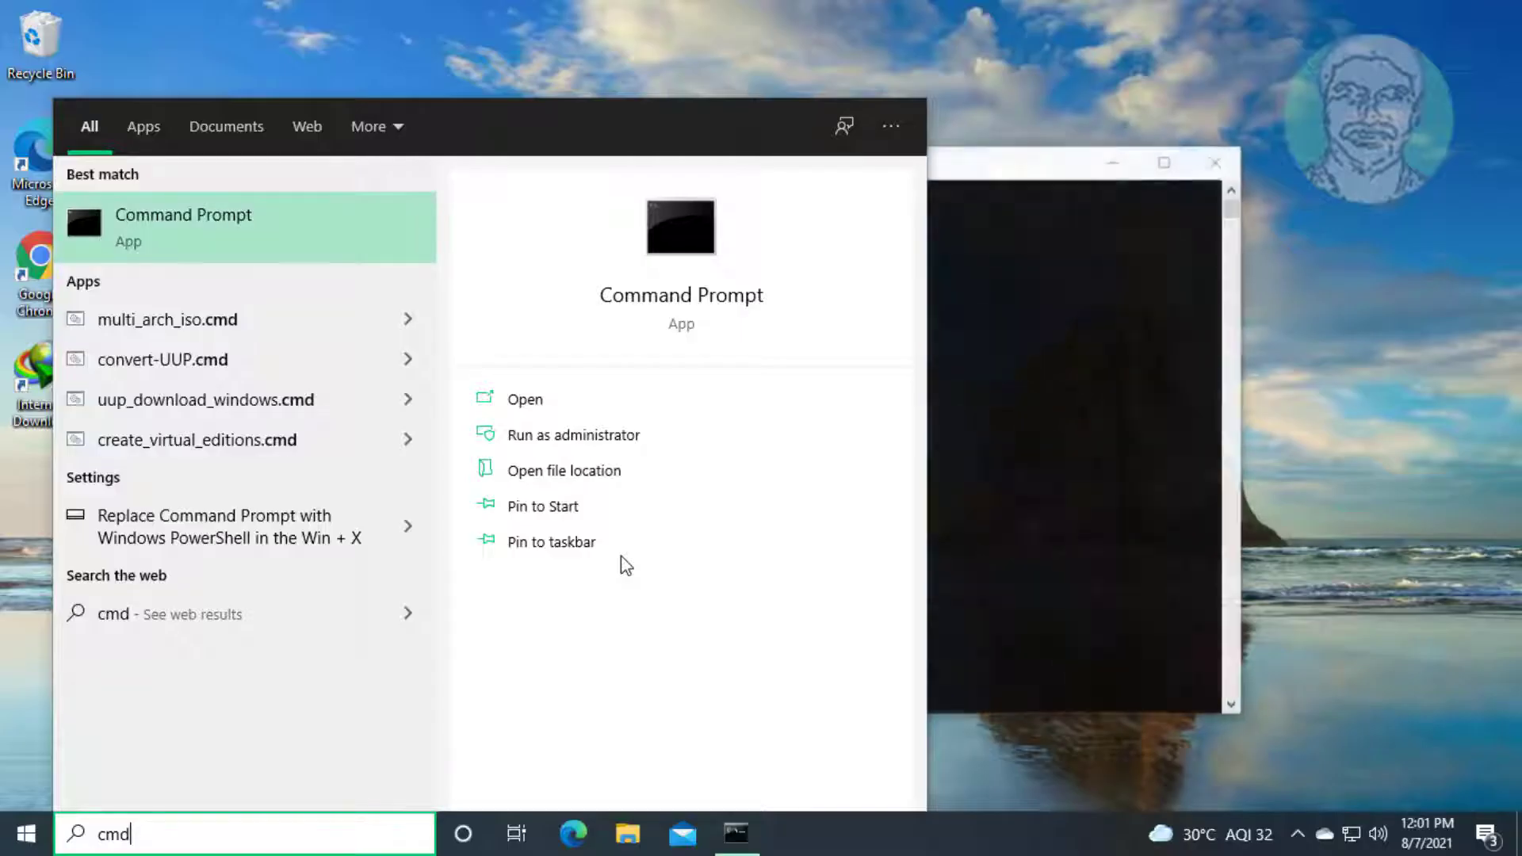
pyautogui.click(1013, 489)
pyautogui.click(756, 291)
pyautogui.write('sfc')
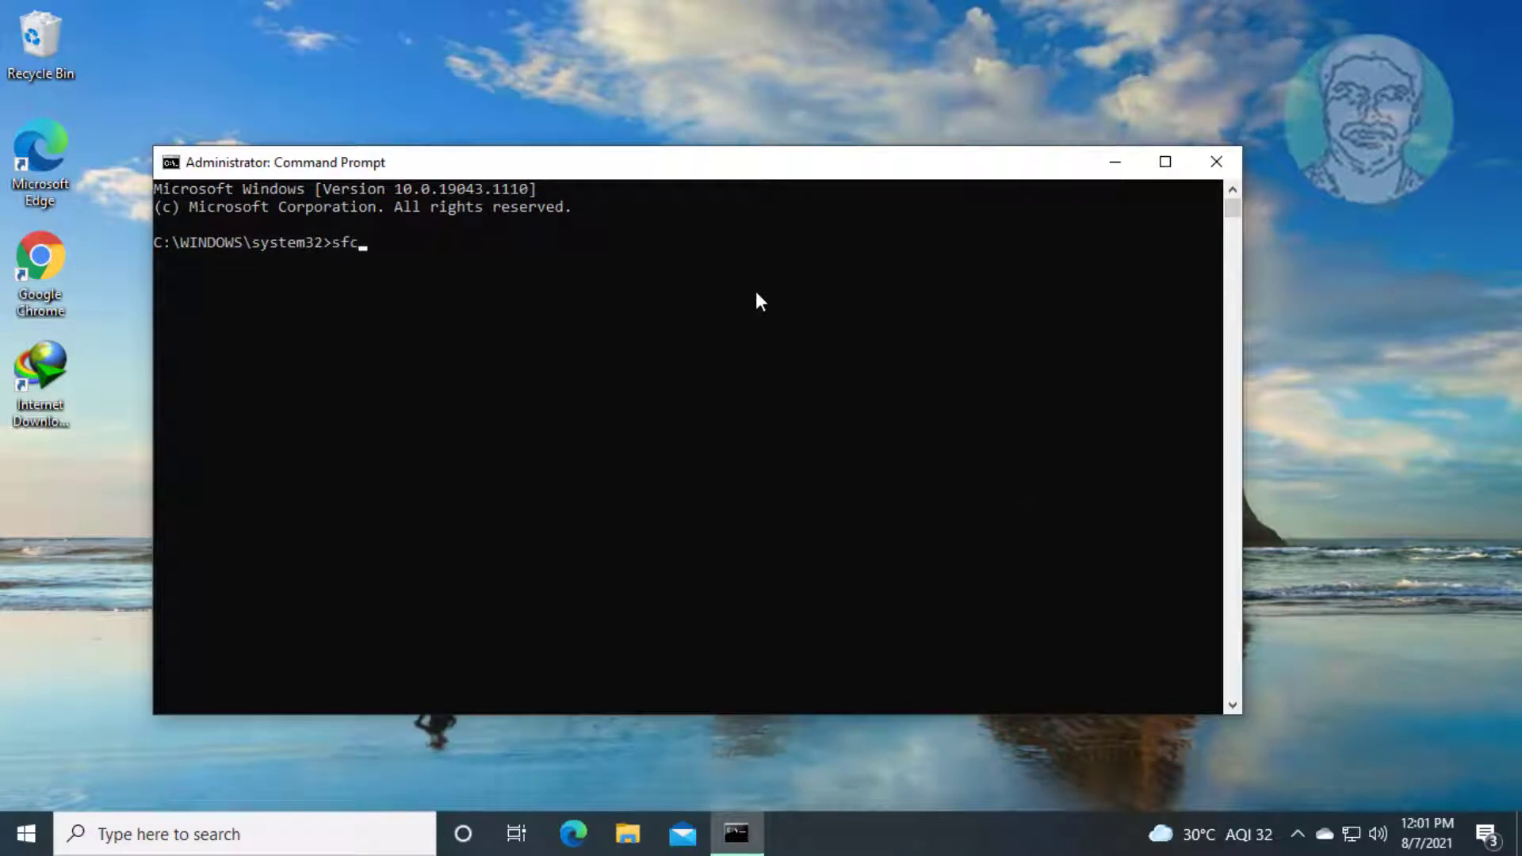
pyautogui.write(' /sca')
pyautogui.write('nnow')
pyautogui.press('Return')
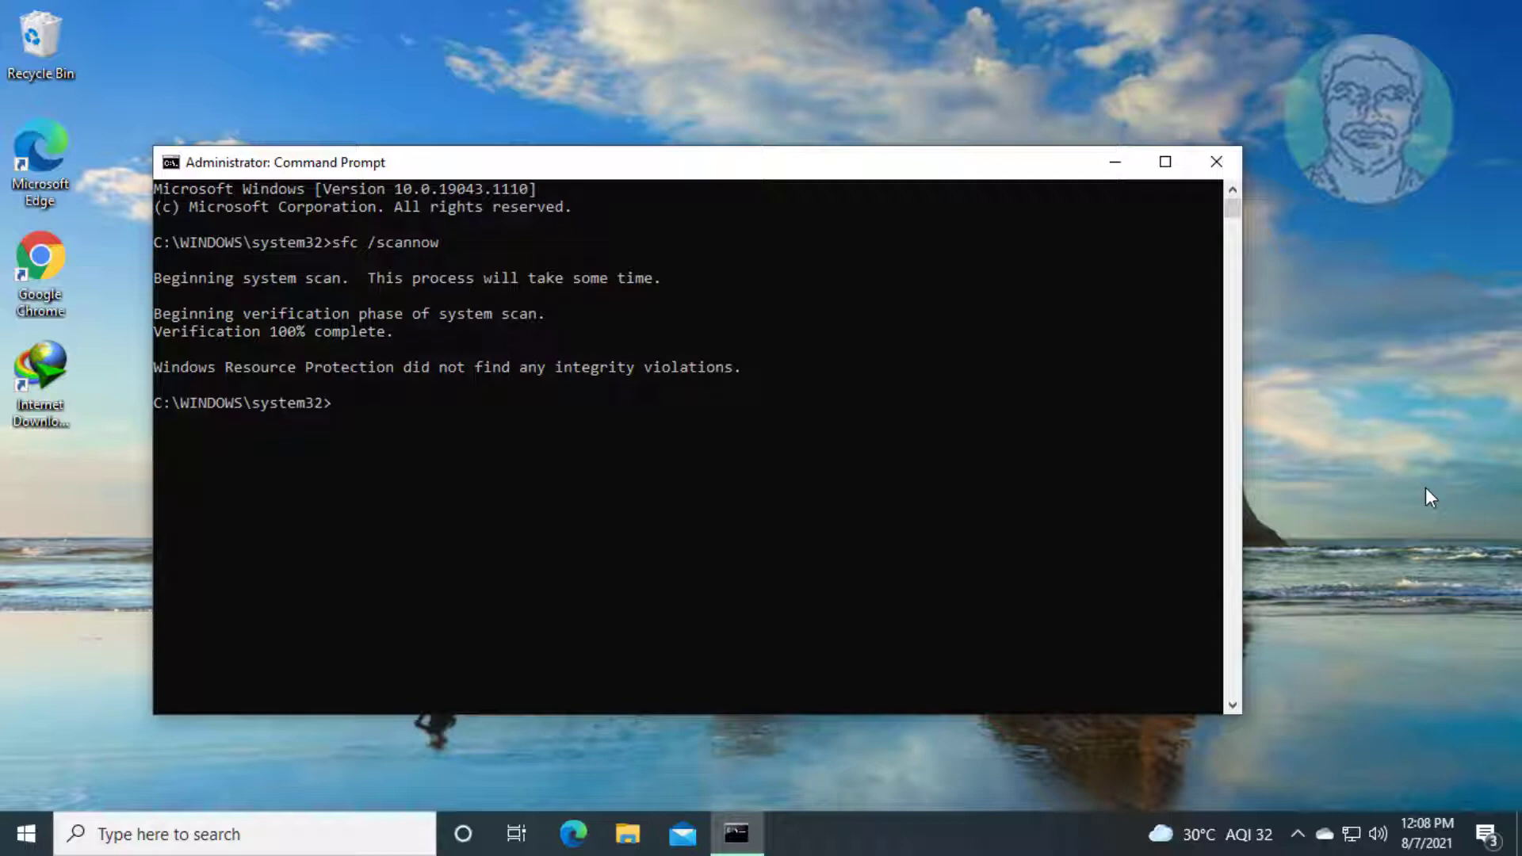
pyautogui.write('dism /')
pyautogui.write('online /')
pyautogui.write('cleanup')
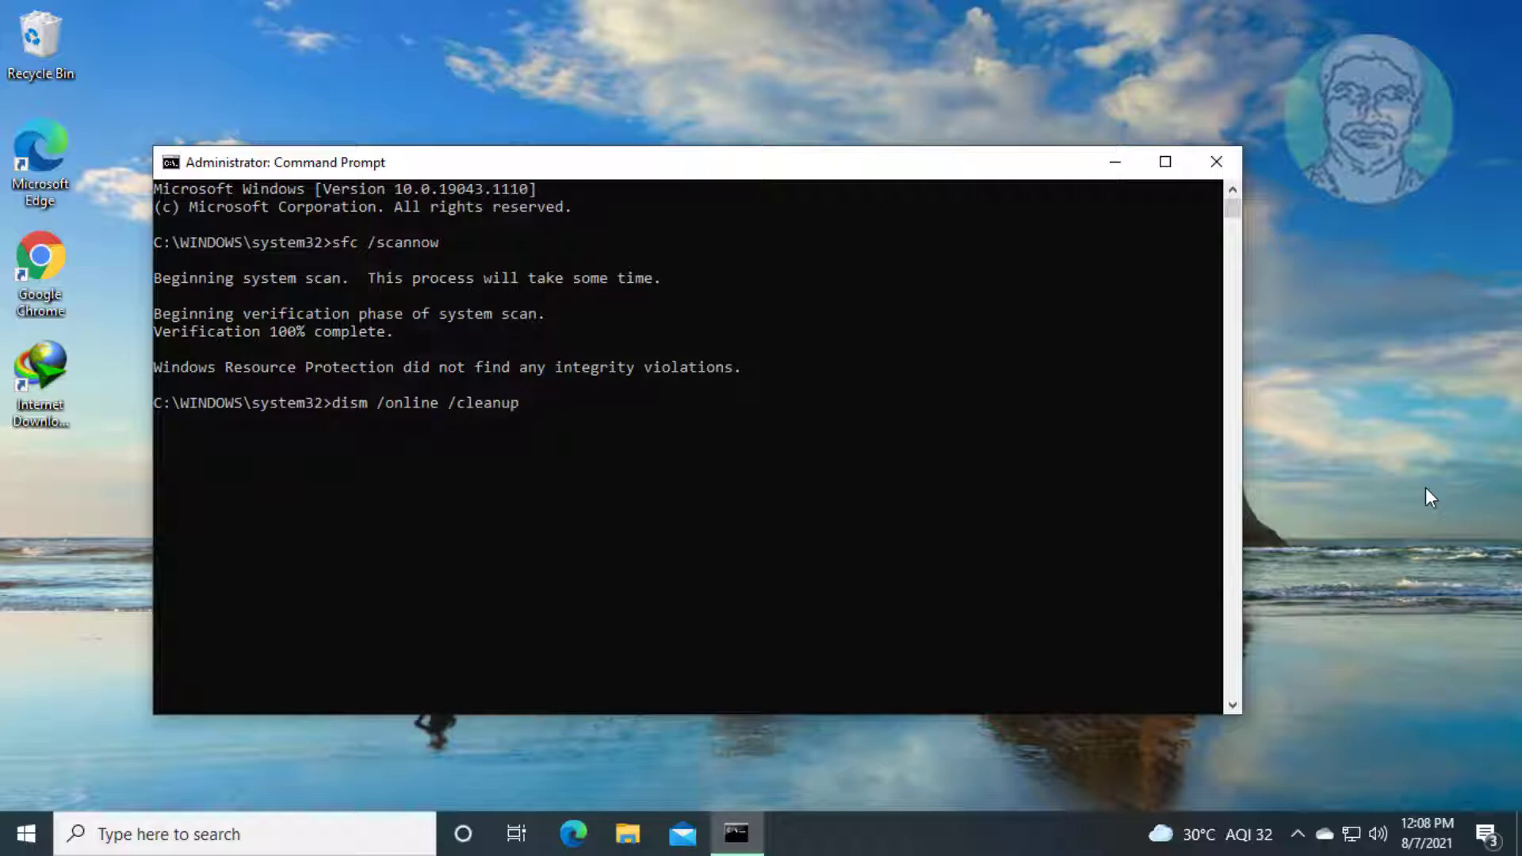
pyautogui.write('-imag')
pyautogui.write('e /rest')
pyautogui.write('ore')
pyautogui.write('health')
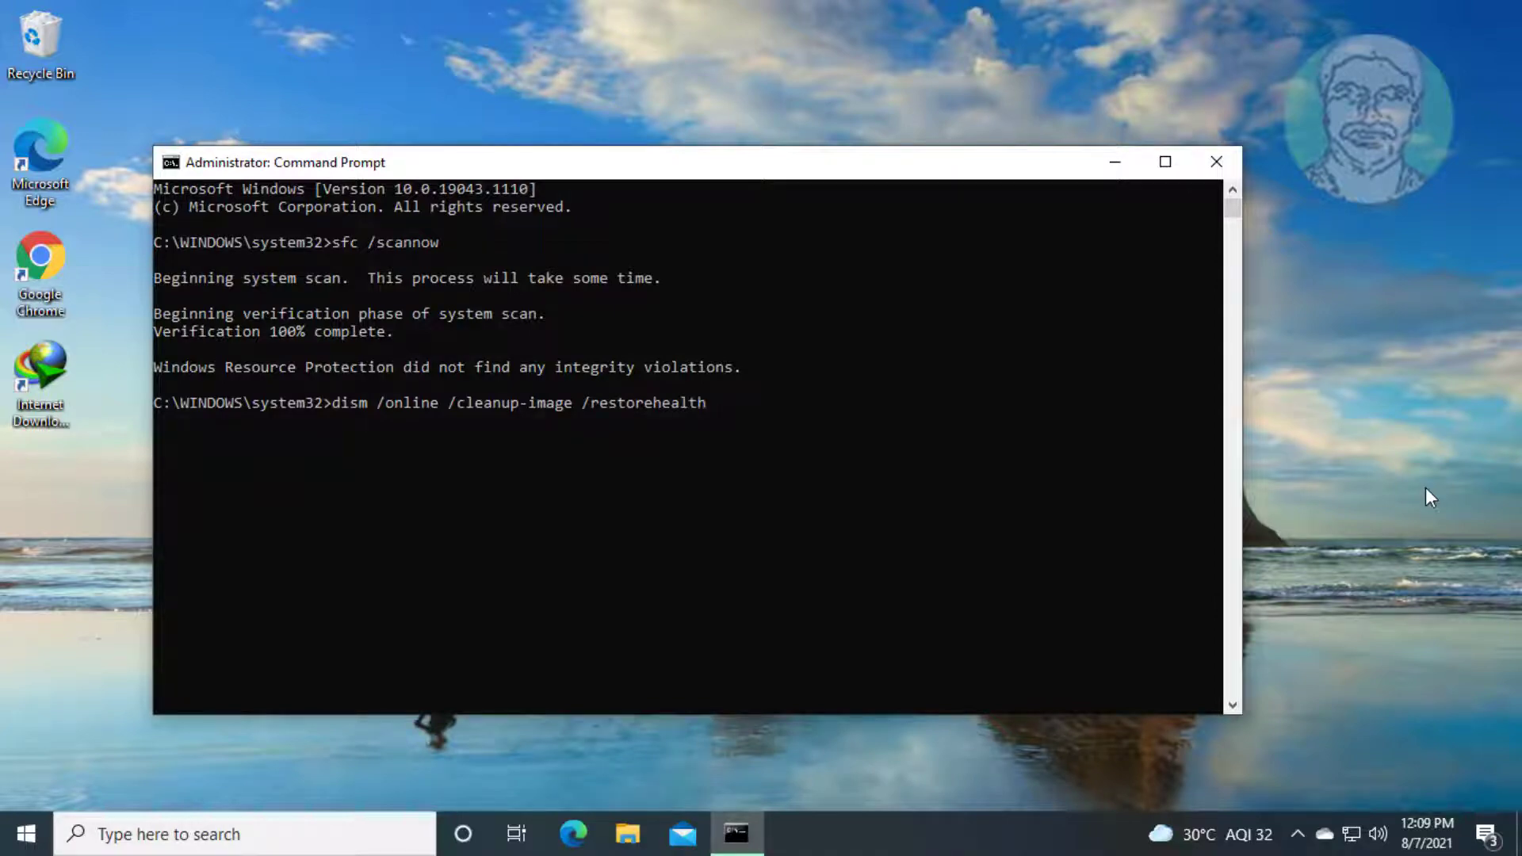
# Run the DISM restorehealth command, then exit the Command Prompt.
pyautogui.press('Return')
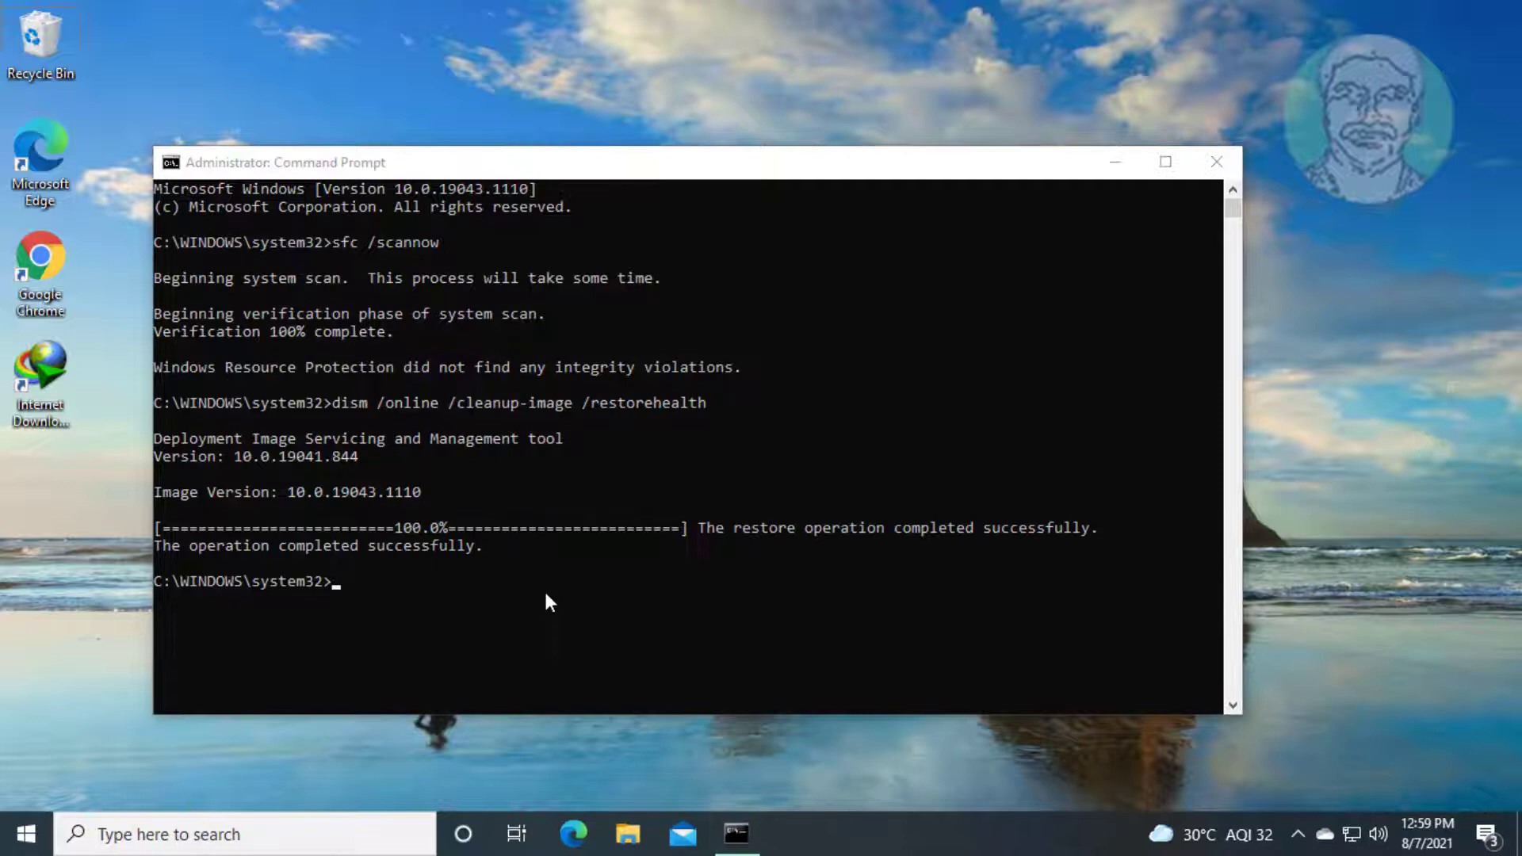
pyautogui.click(546, 595)
pyautogui.write('ex')
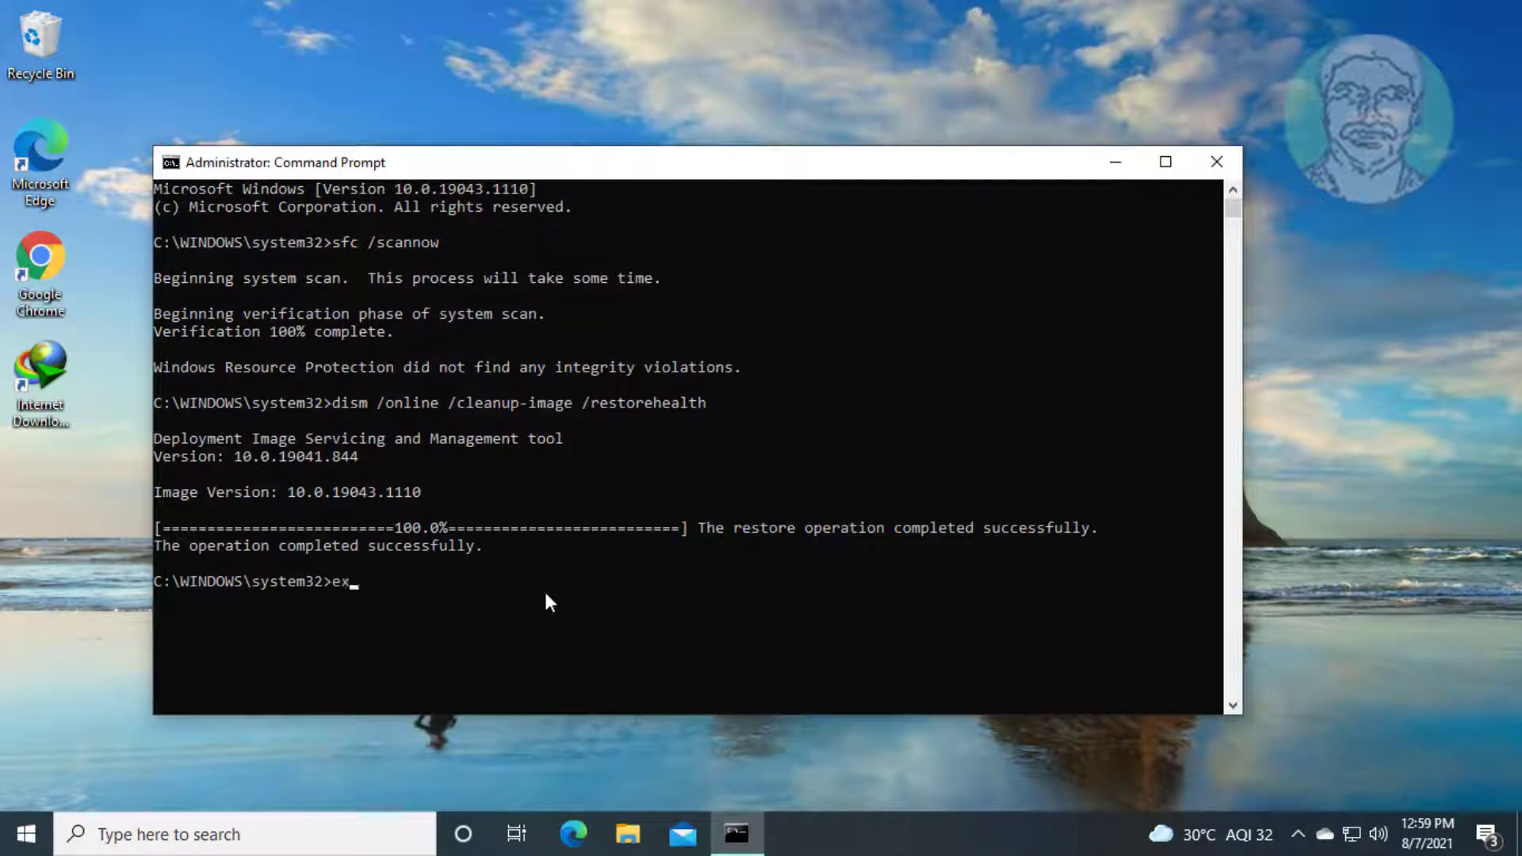
pyautogui.write('it')
pyautogui.press('Return')
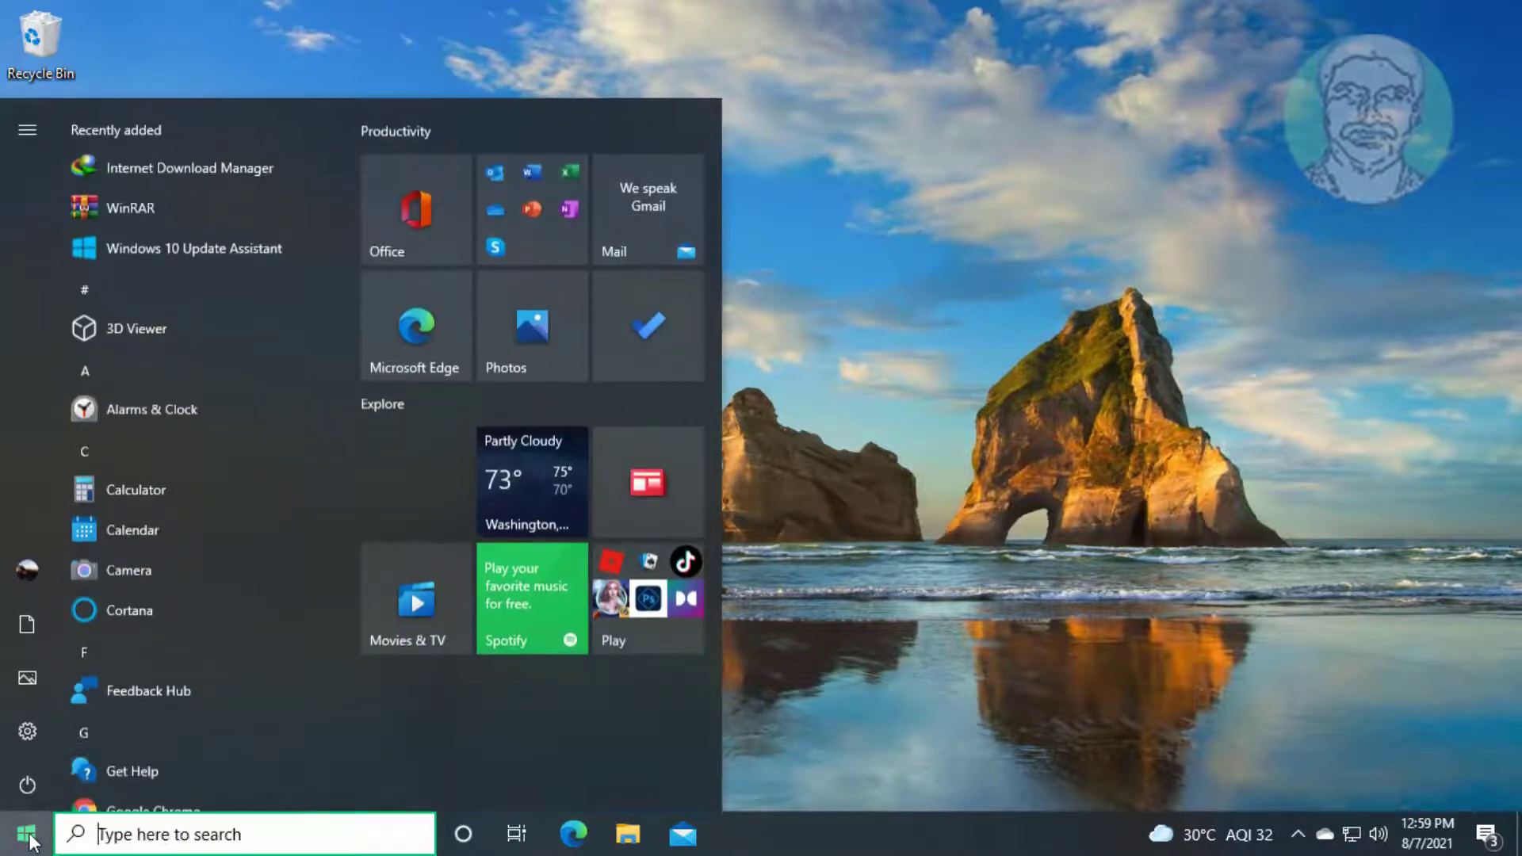
# Restart the computer from the Start menu's power options.
pyautogui.click(22, 783)
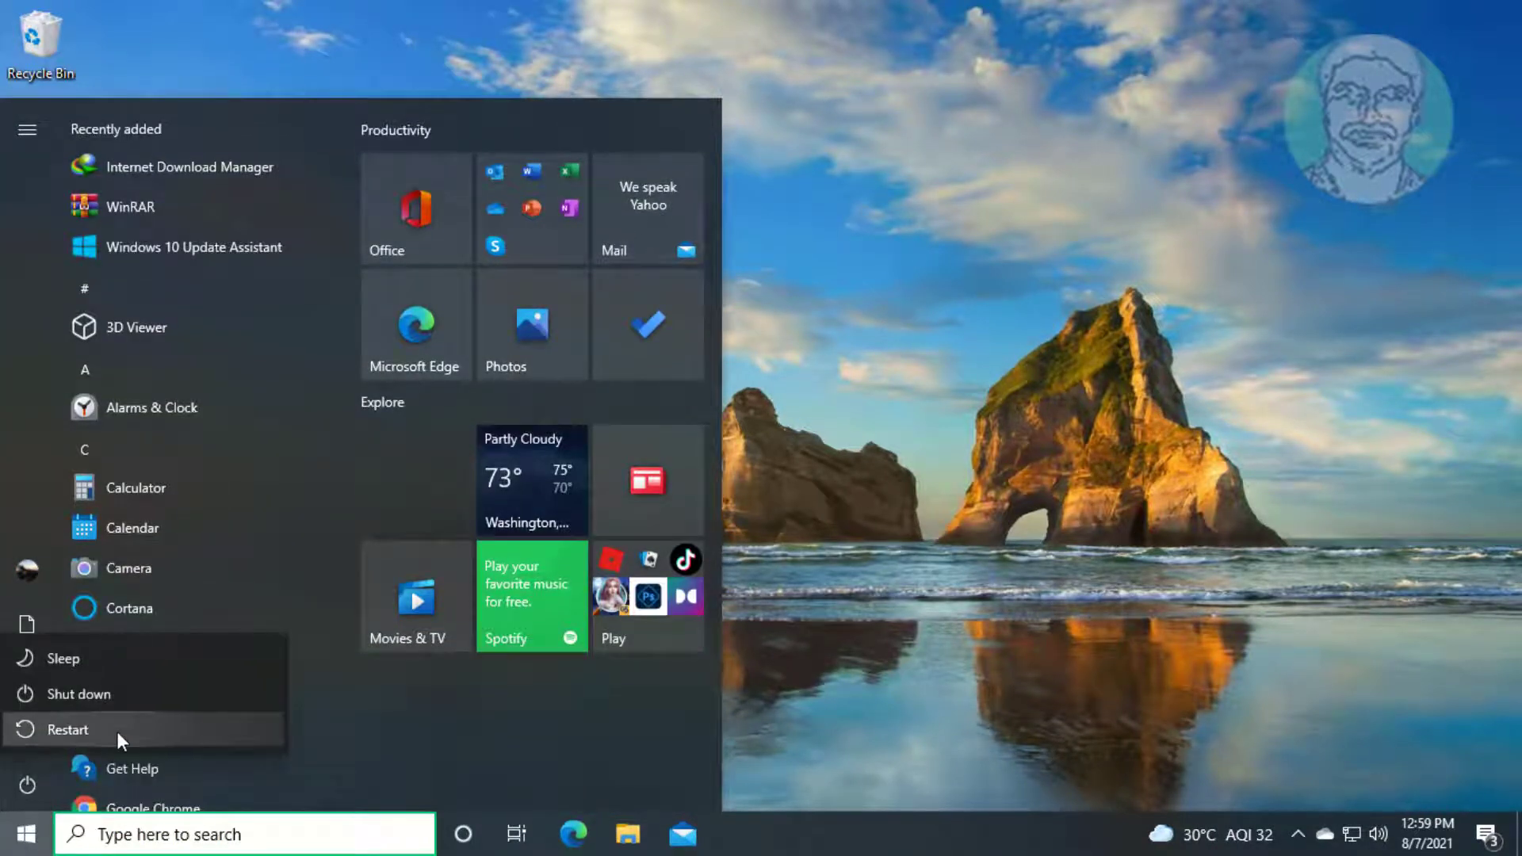
pyautogui.click(117, 731)
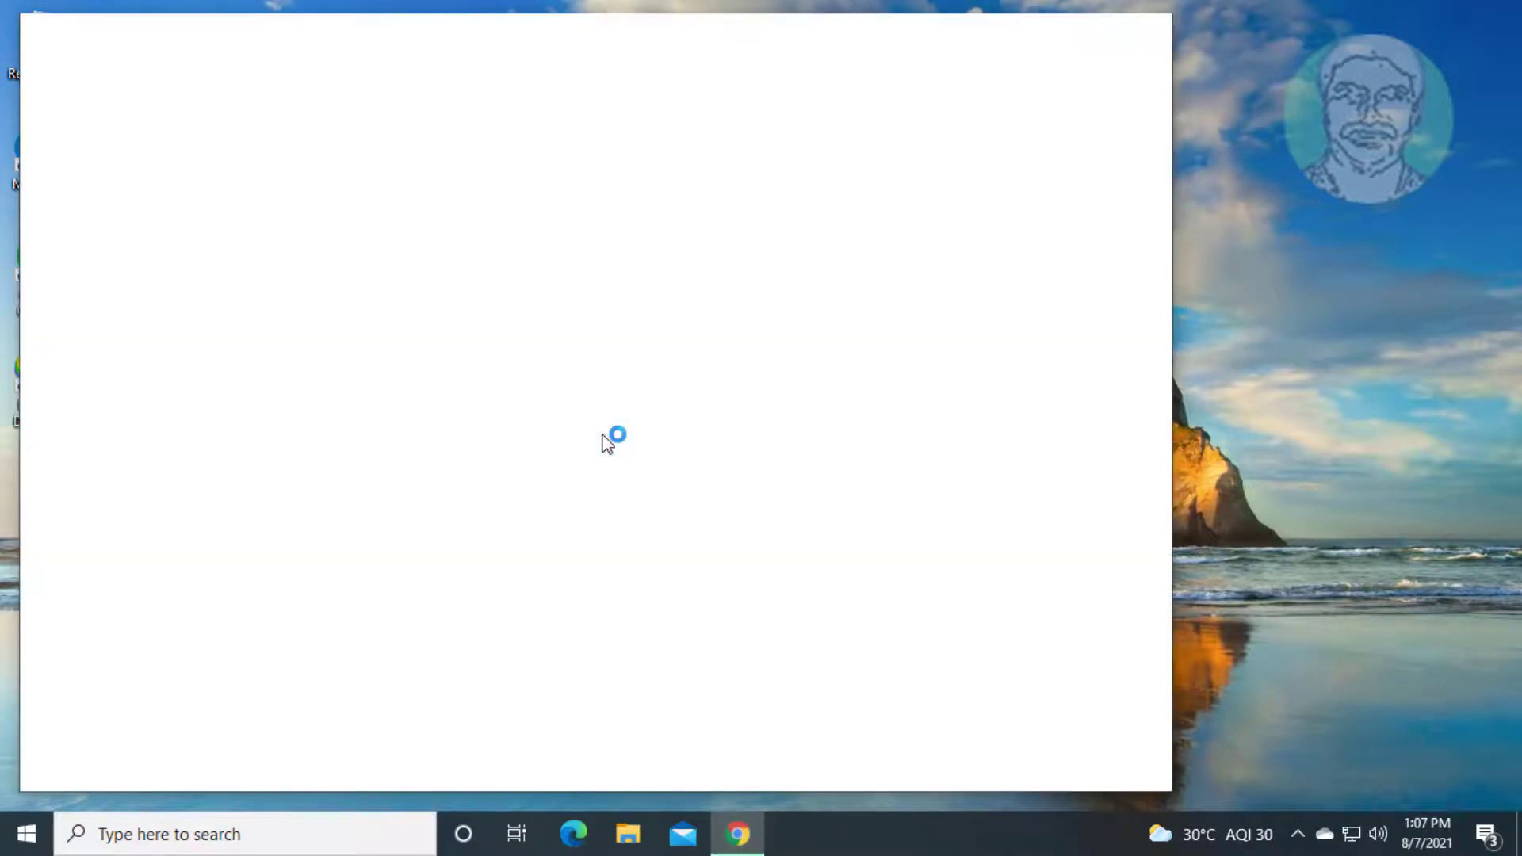
# Search Google for 'windows 10 download' from Chrome's address bar.
pyautogui.click(1095, 36)
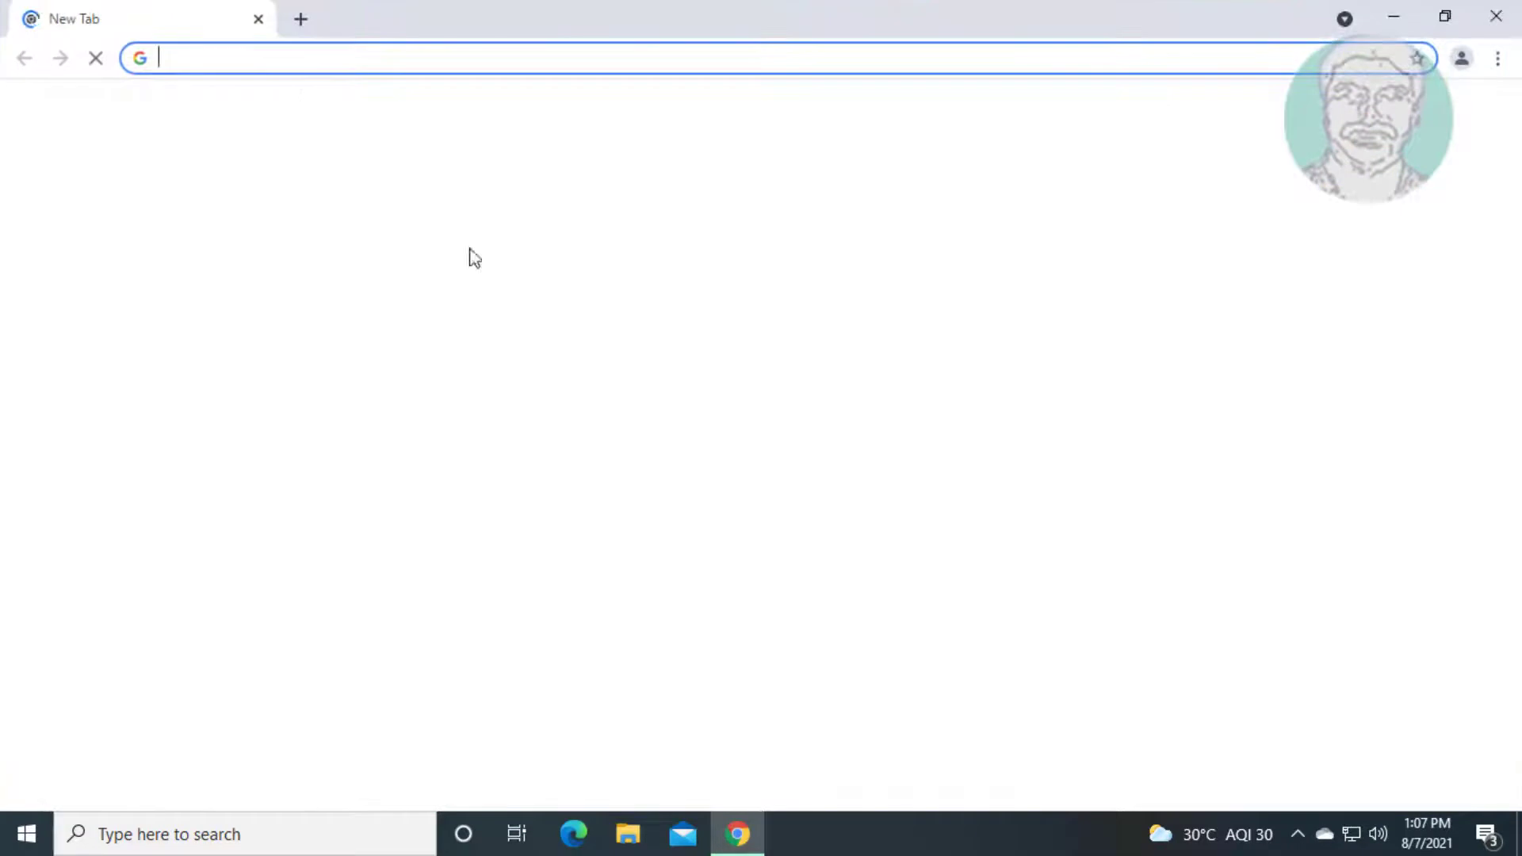
pyautogui.click(272, 62)
pyautogui.write('windows ')
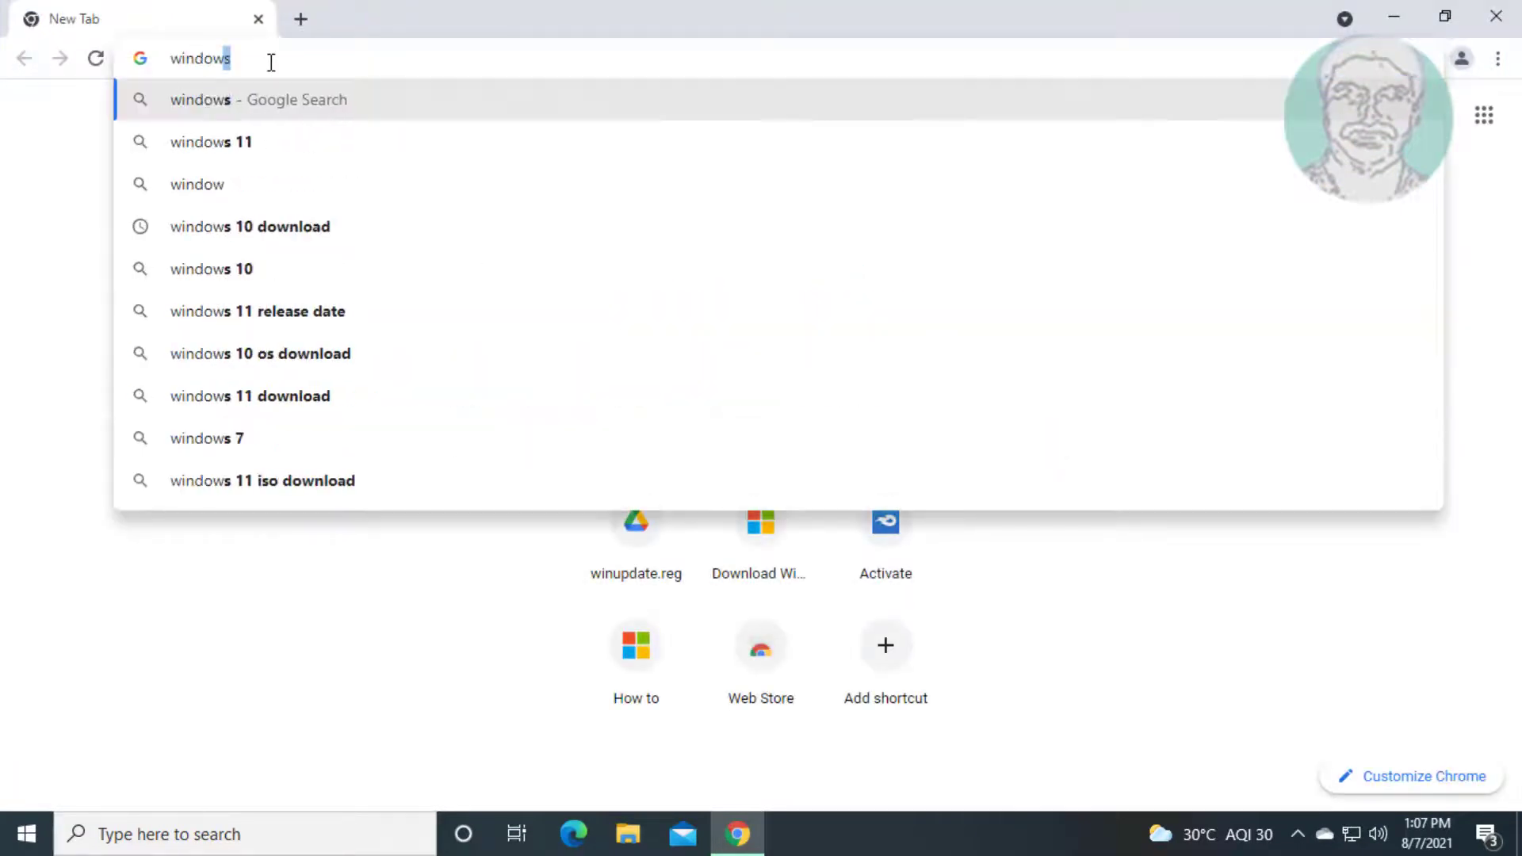
pyautogui.write('10 down')
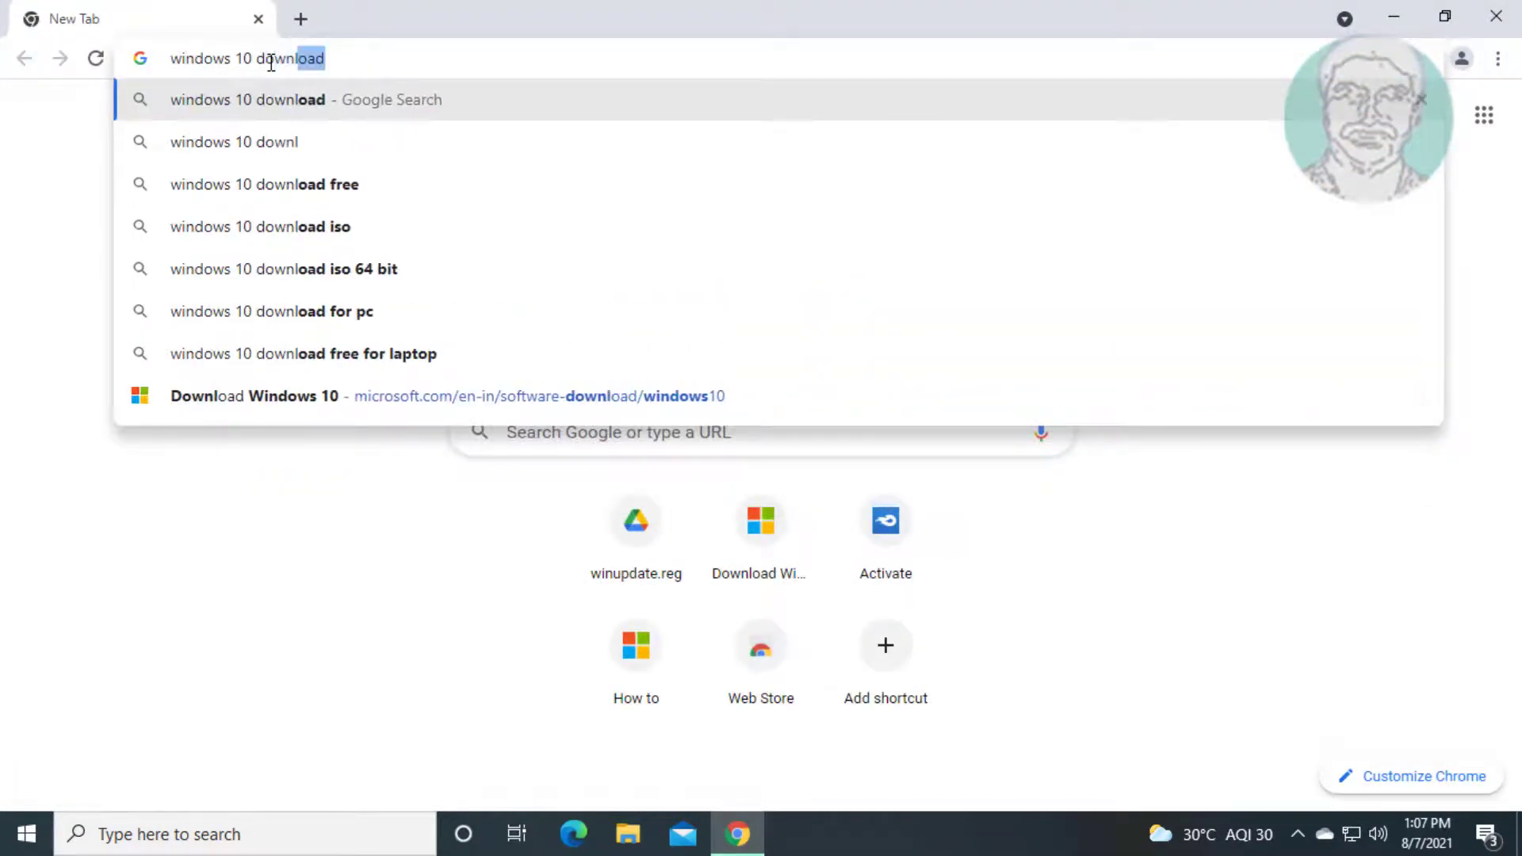
pyautogui.write('load')
pyautogui.press('Return')
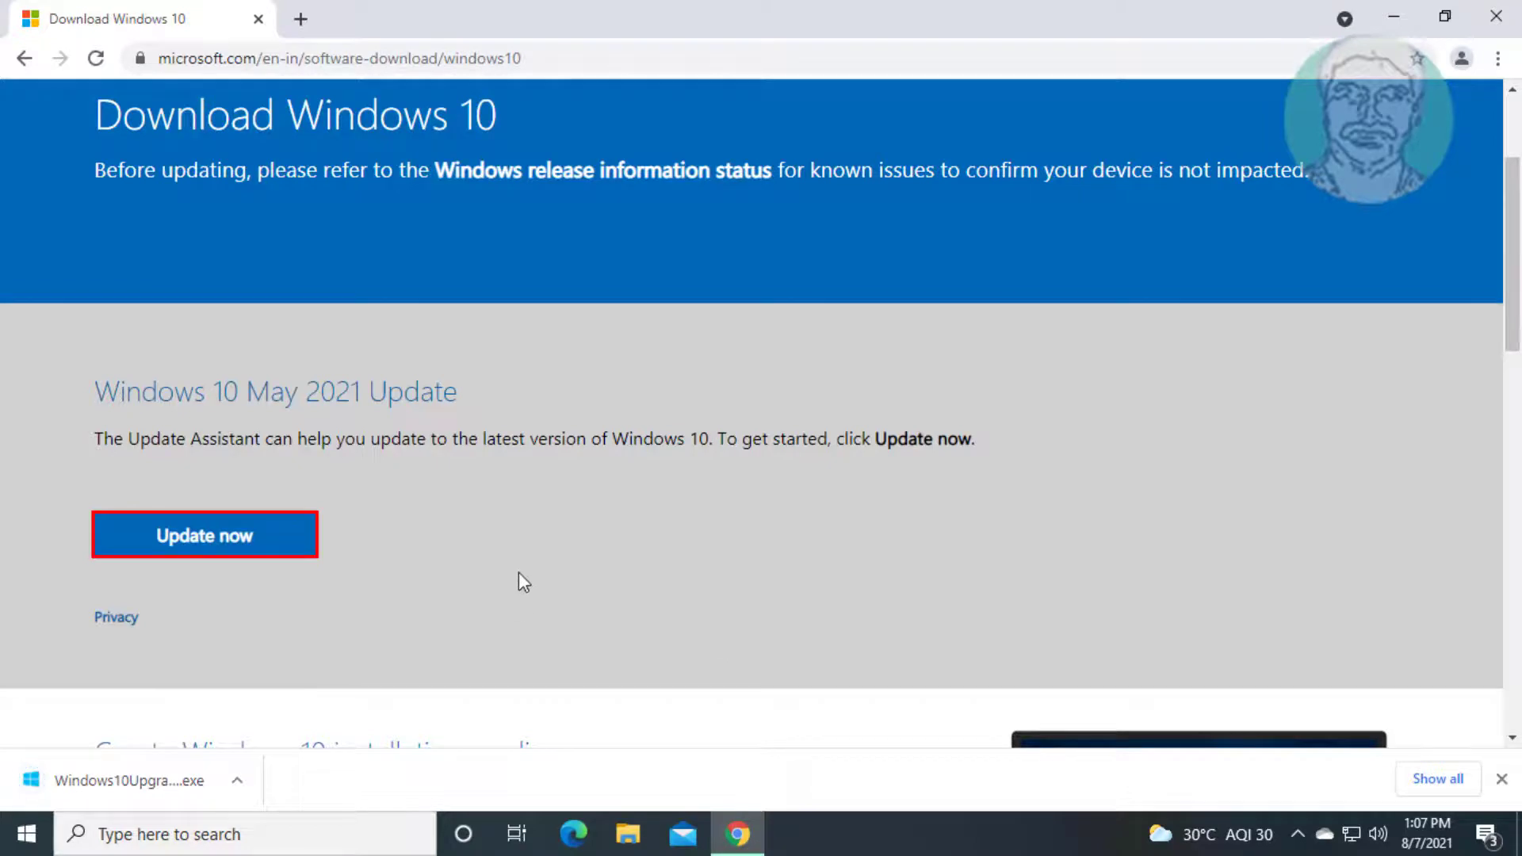
# Launch the downloaded Update Assistant, let it confirm the latest version, and exit it.
pyautogui.click(150, 784)
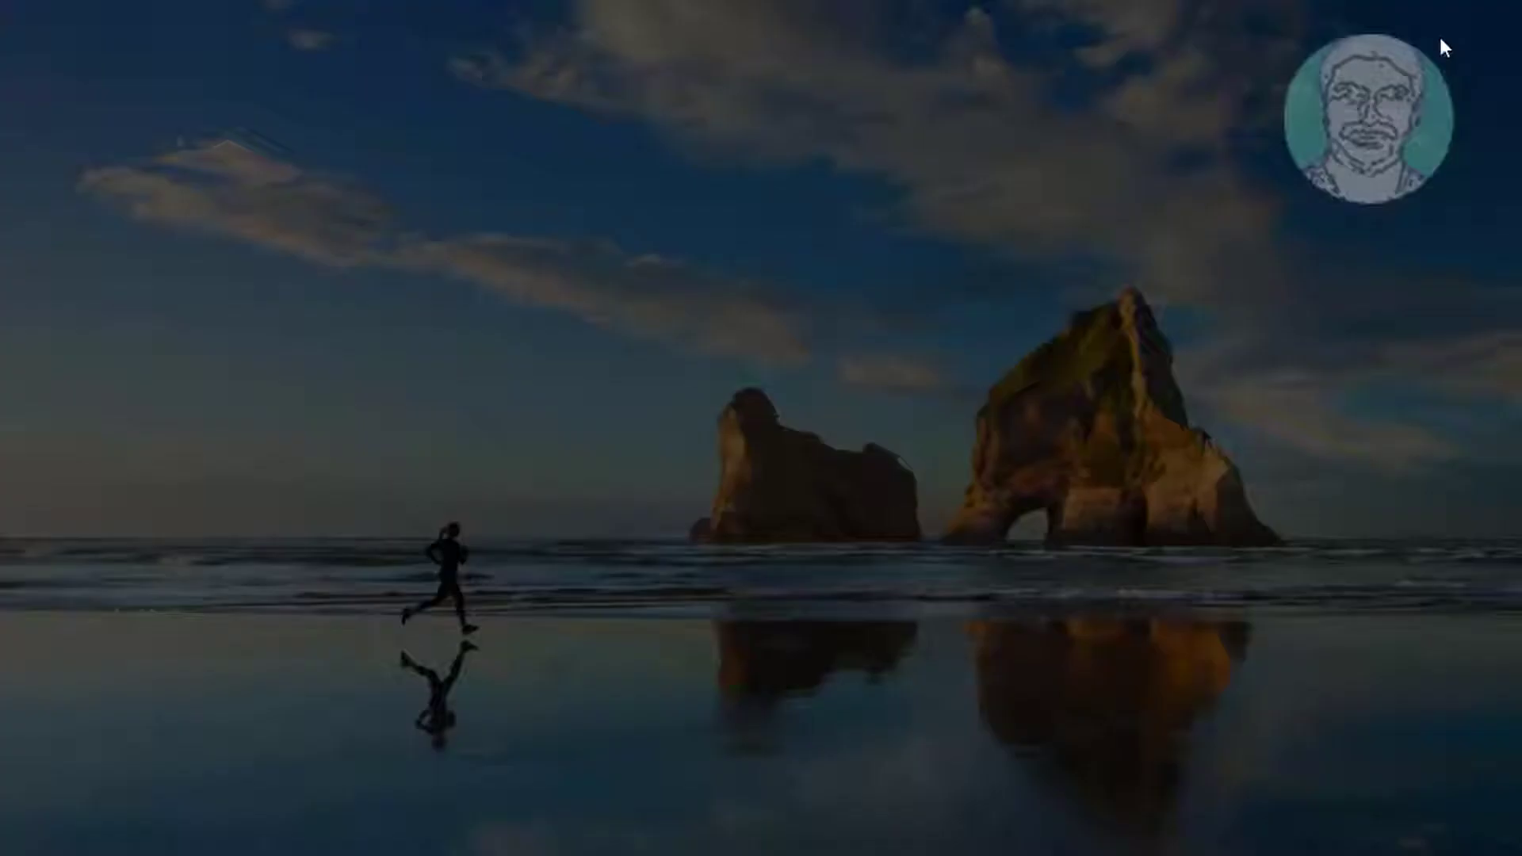
pyautogui.click(707, 578)
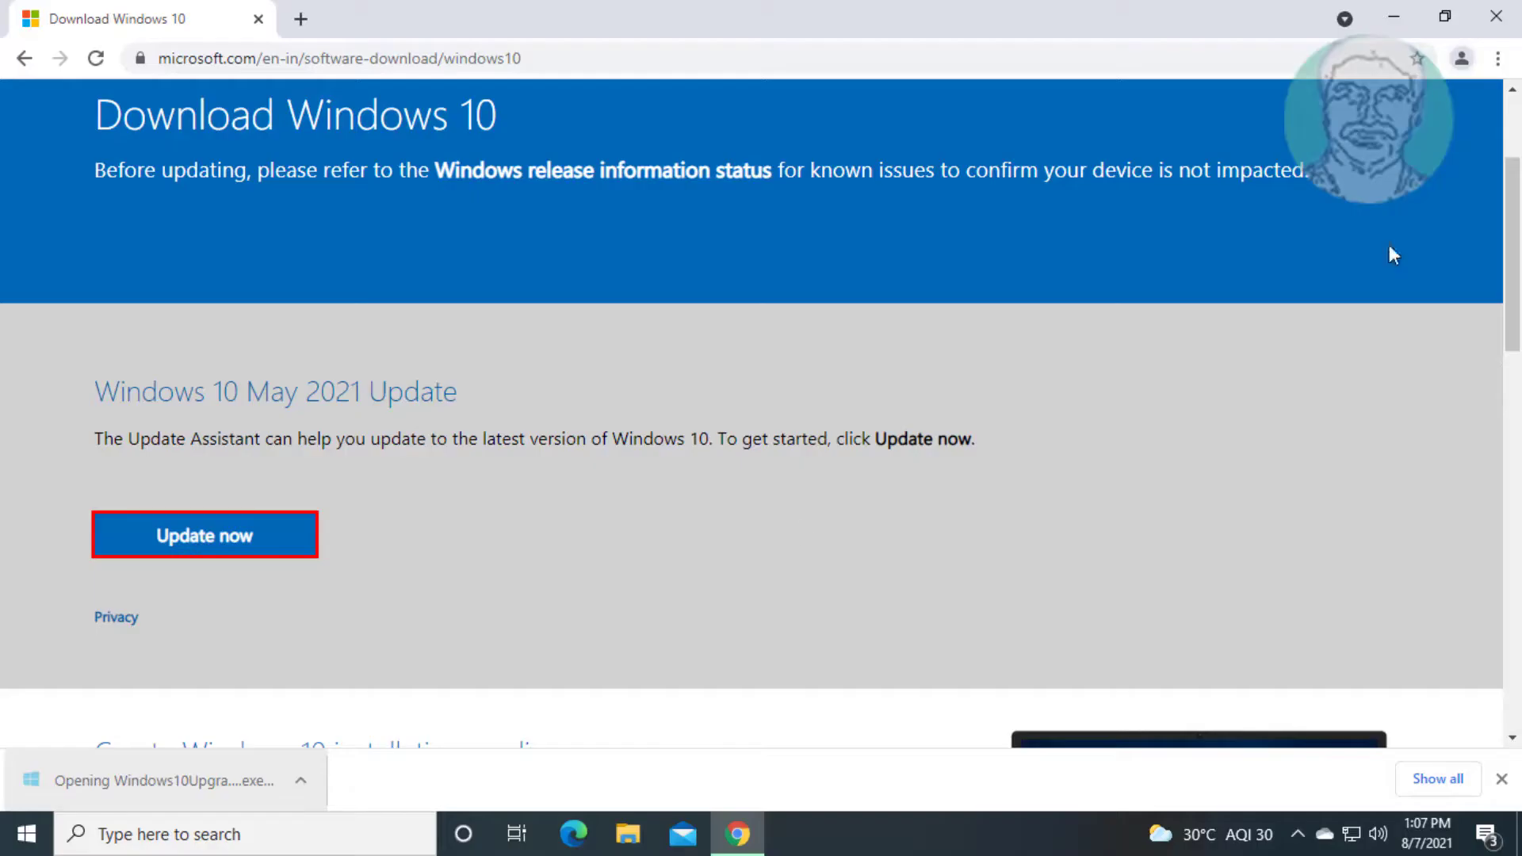
pyautogui.click(1392, 18)
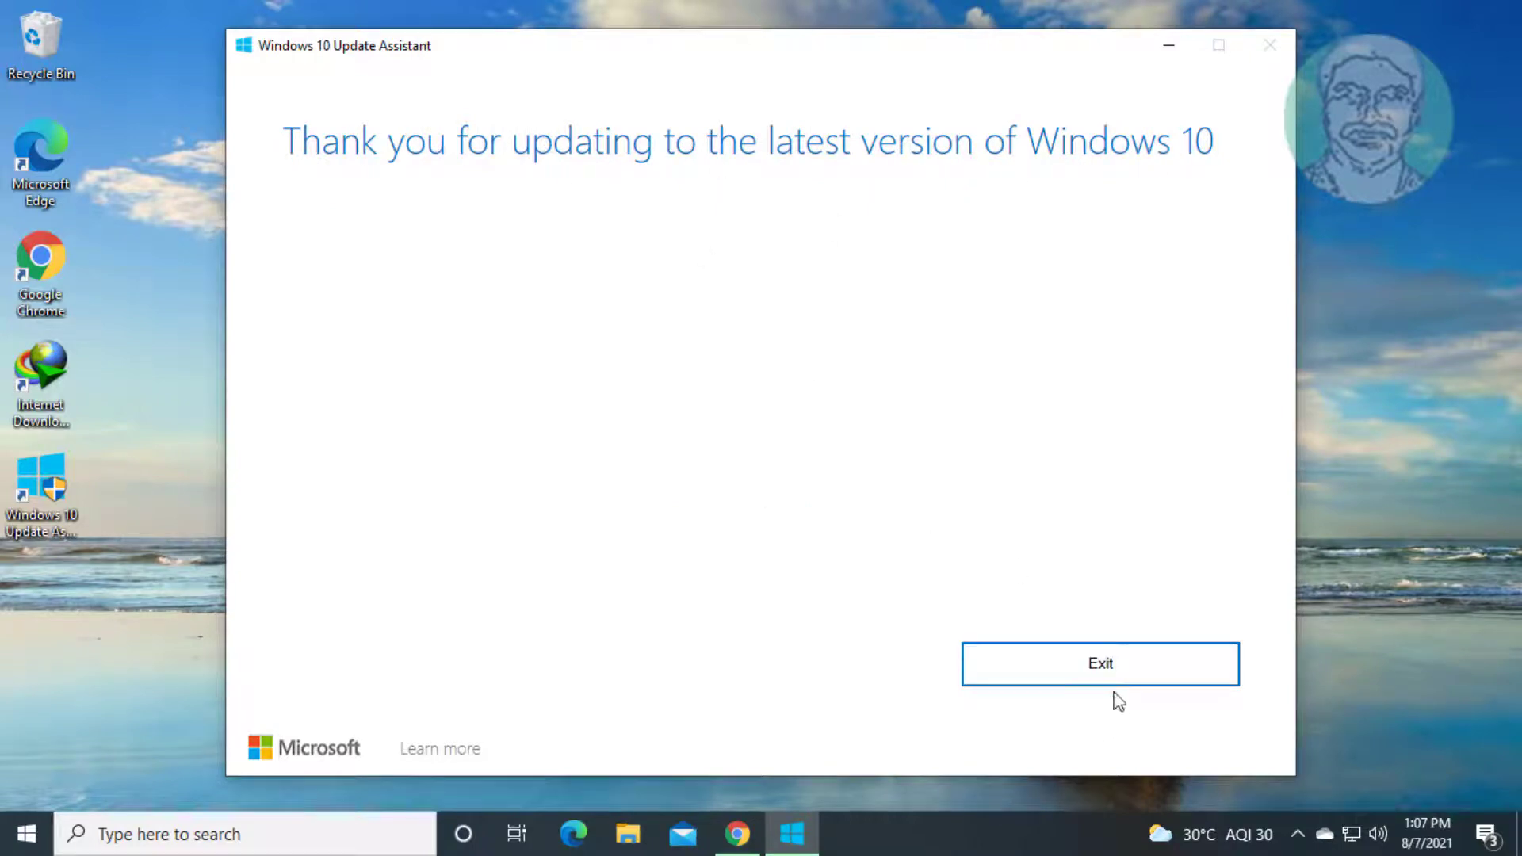
pyautogui.click(1115, 677)
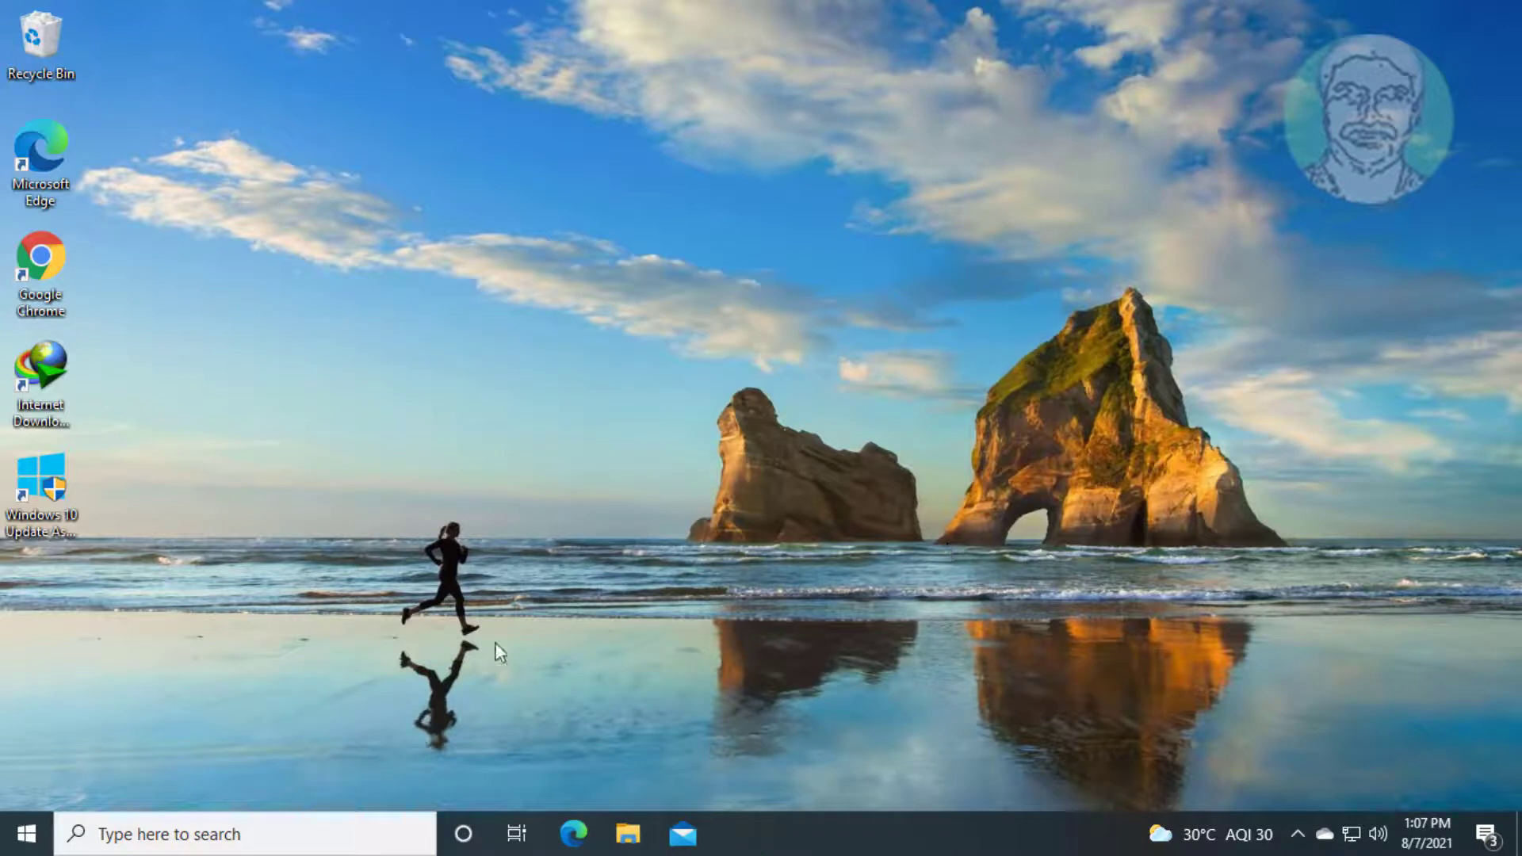
# Search the web for 'windows 10 download' in Chrome.
pyautogui.doubleClick(74, 260)
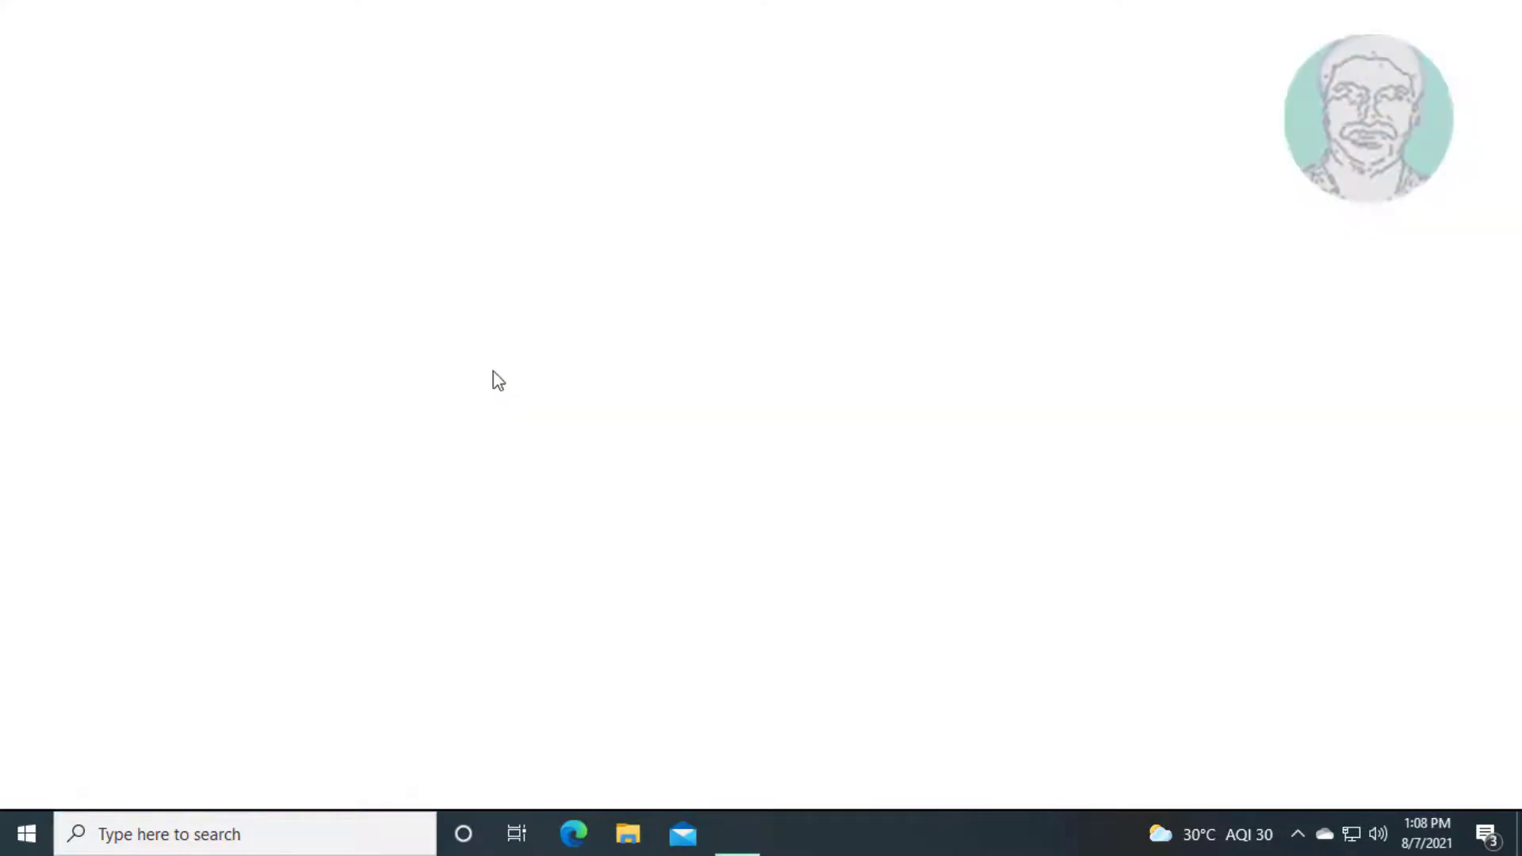
pyautogui.click(396, 70)
pyautogui.write('w')
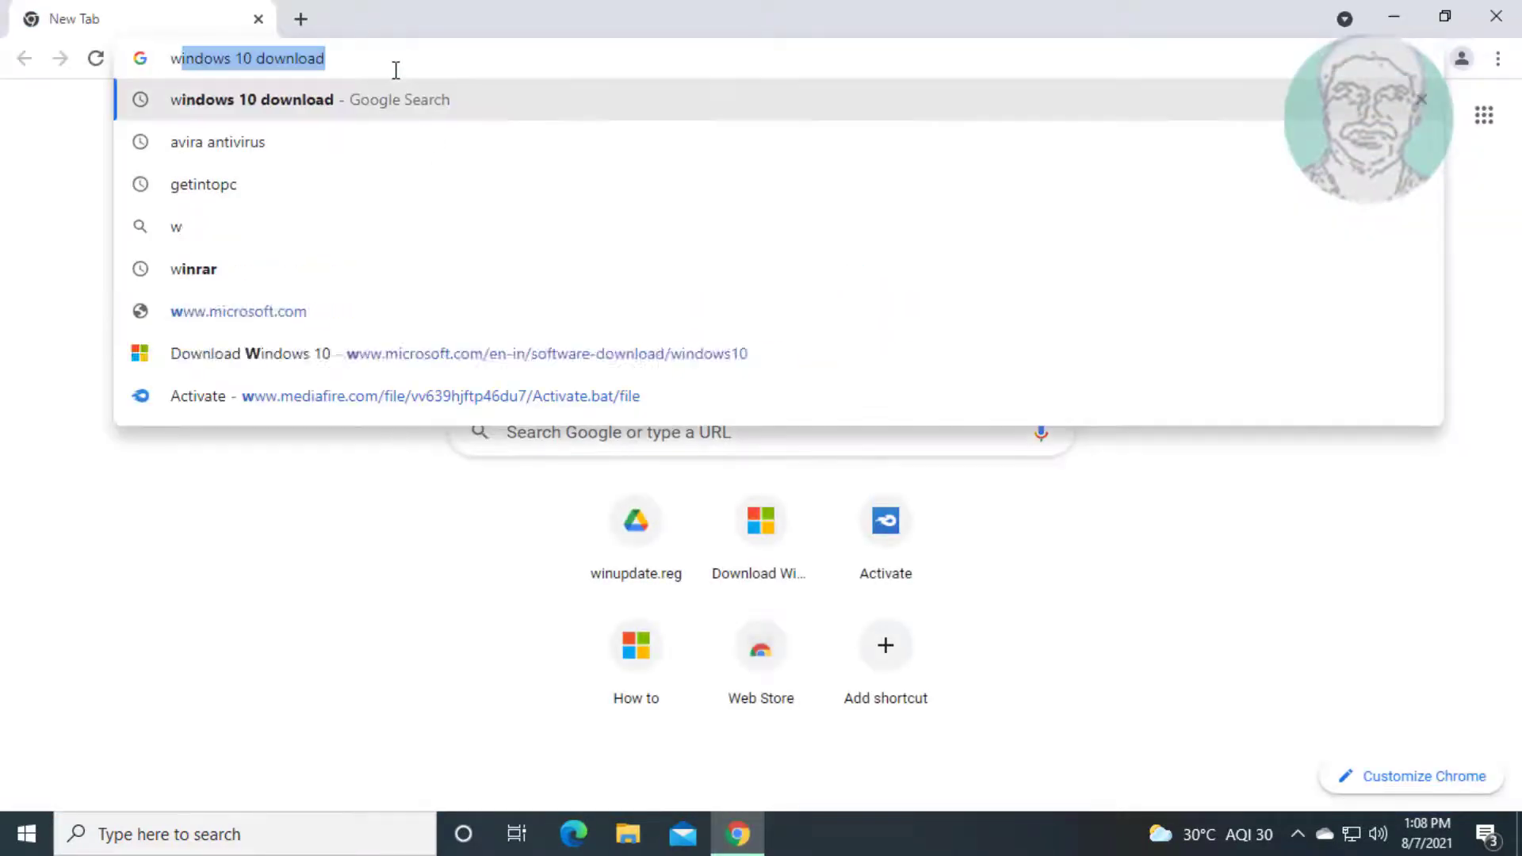
pyautogui.write('indows 1')
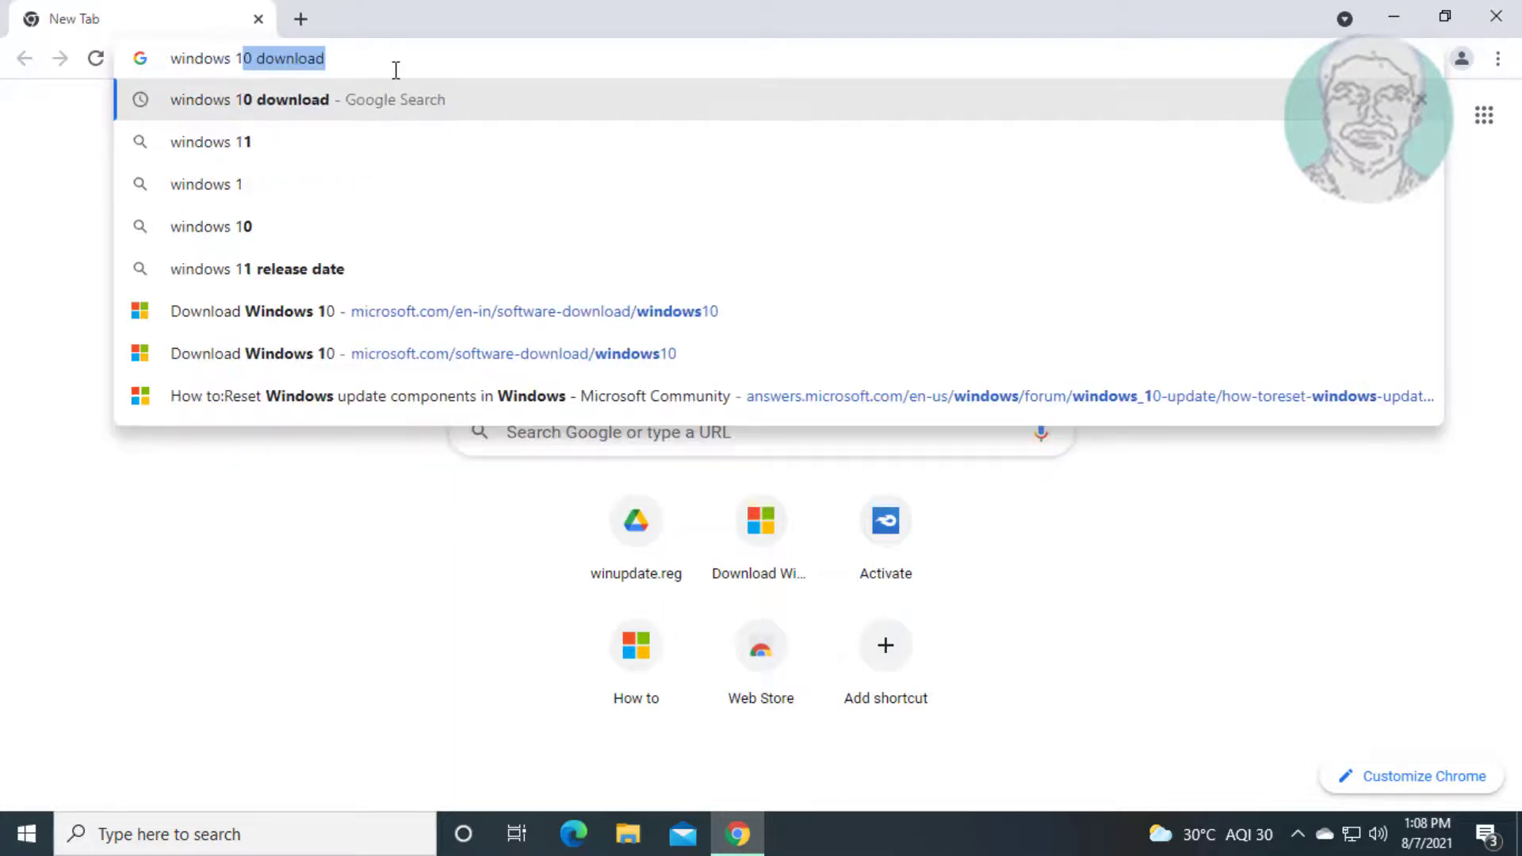
pyautogui.write('0 download')
pyautogui.press('Return')
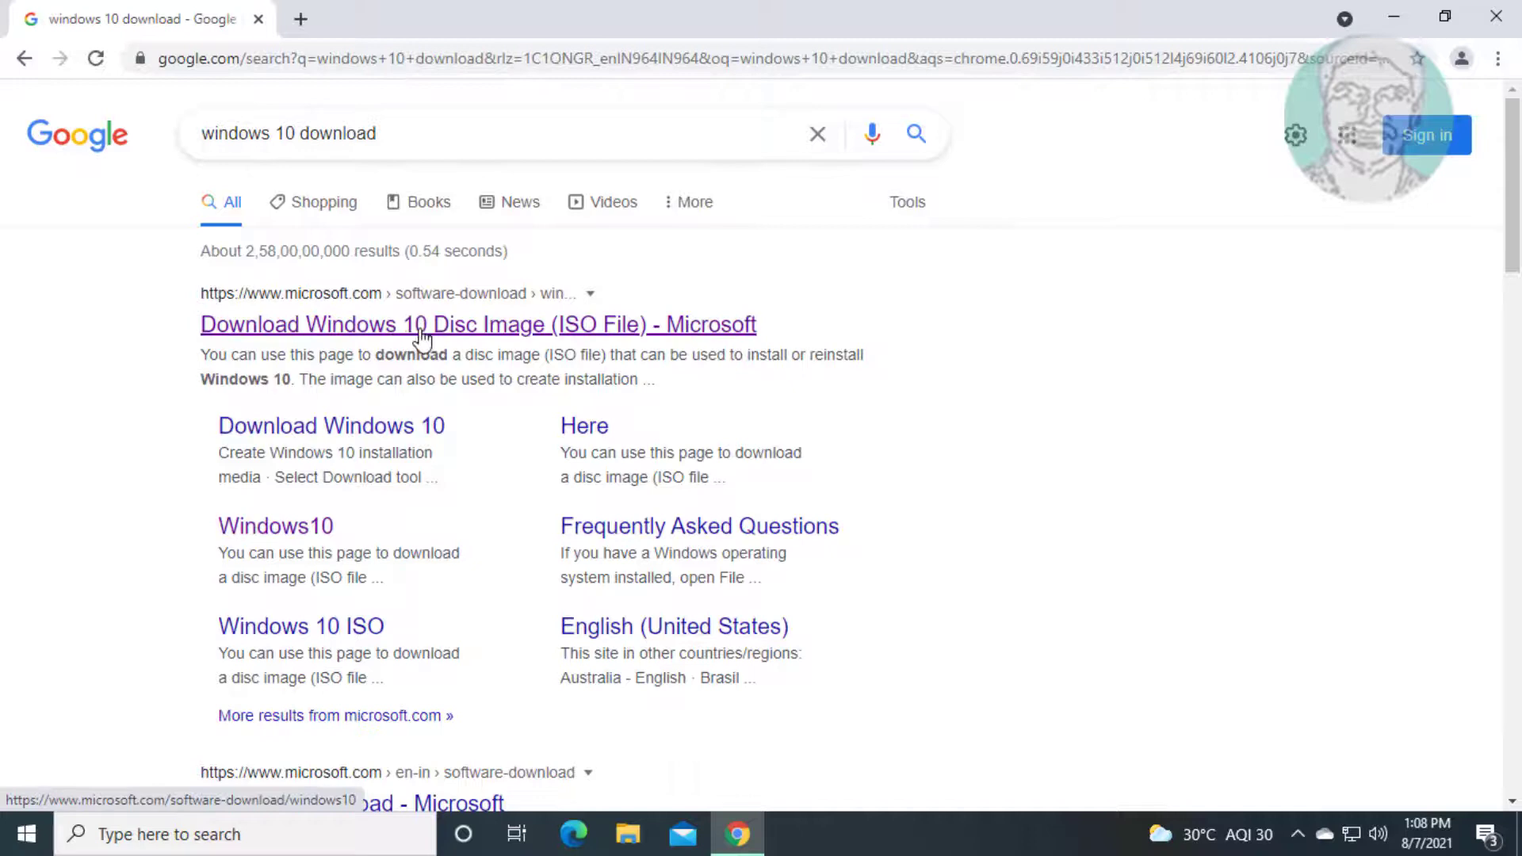
# From Microsoft's Download Windows 10 page, download the media creation tool.
pyautogui.click(420, 337)
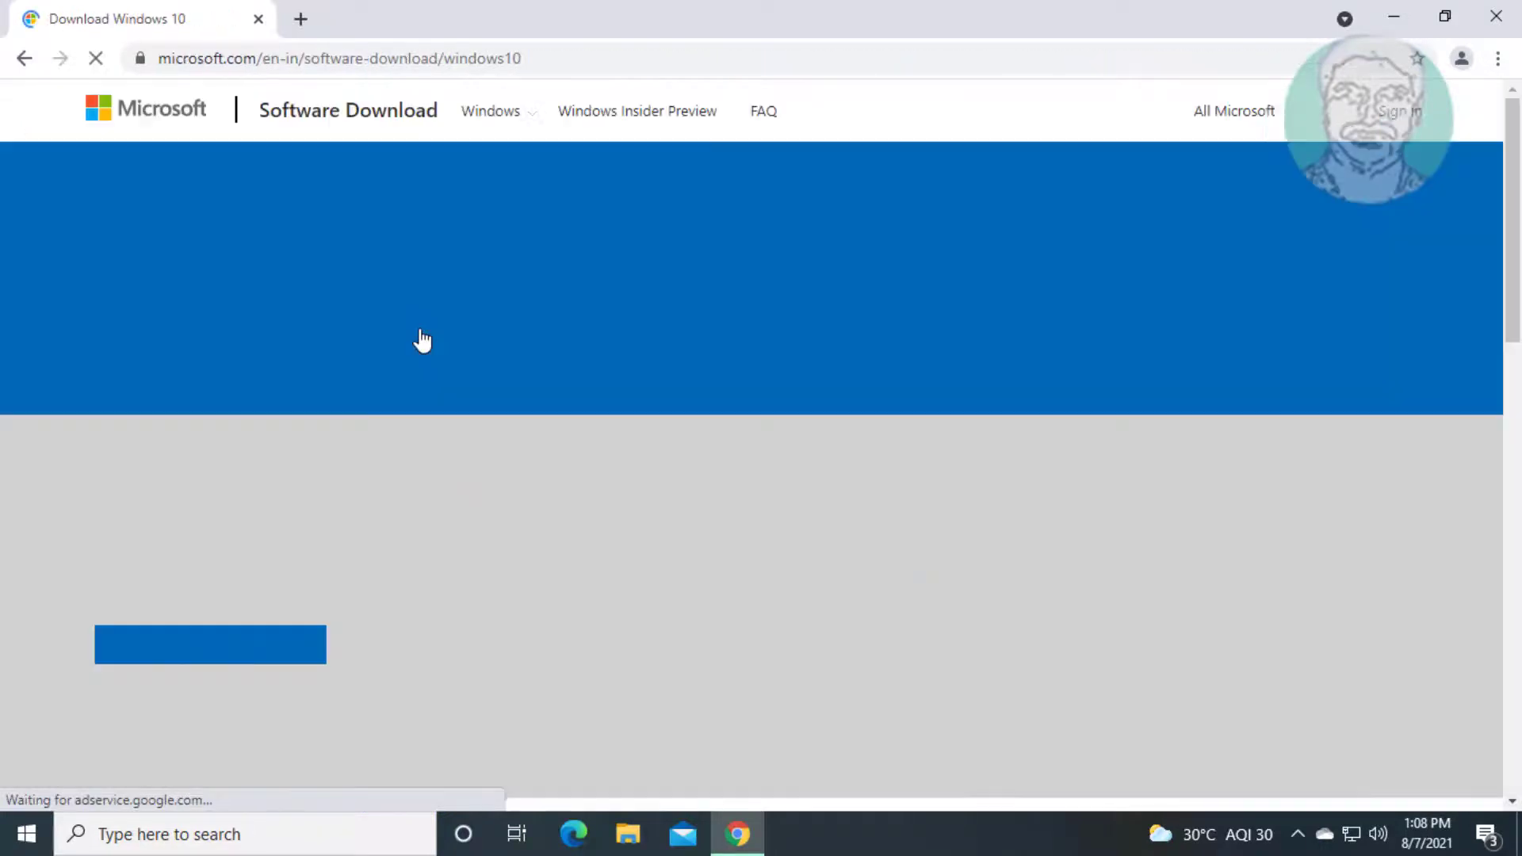
pyautogui.scroll(-3, 492, 418)
pyautogui.scroll(-2, 510, 511)
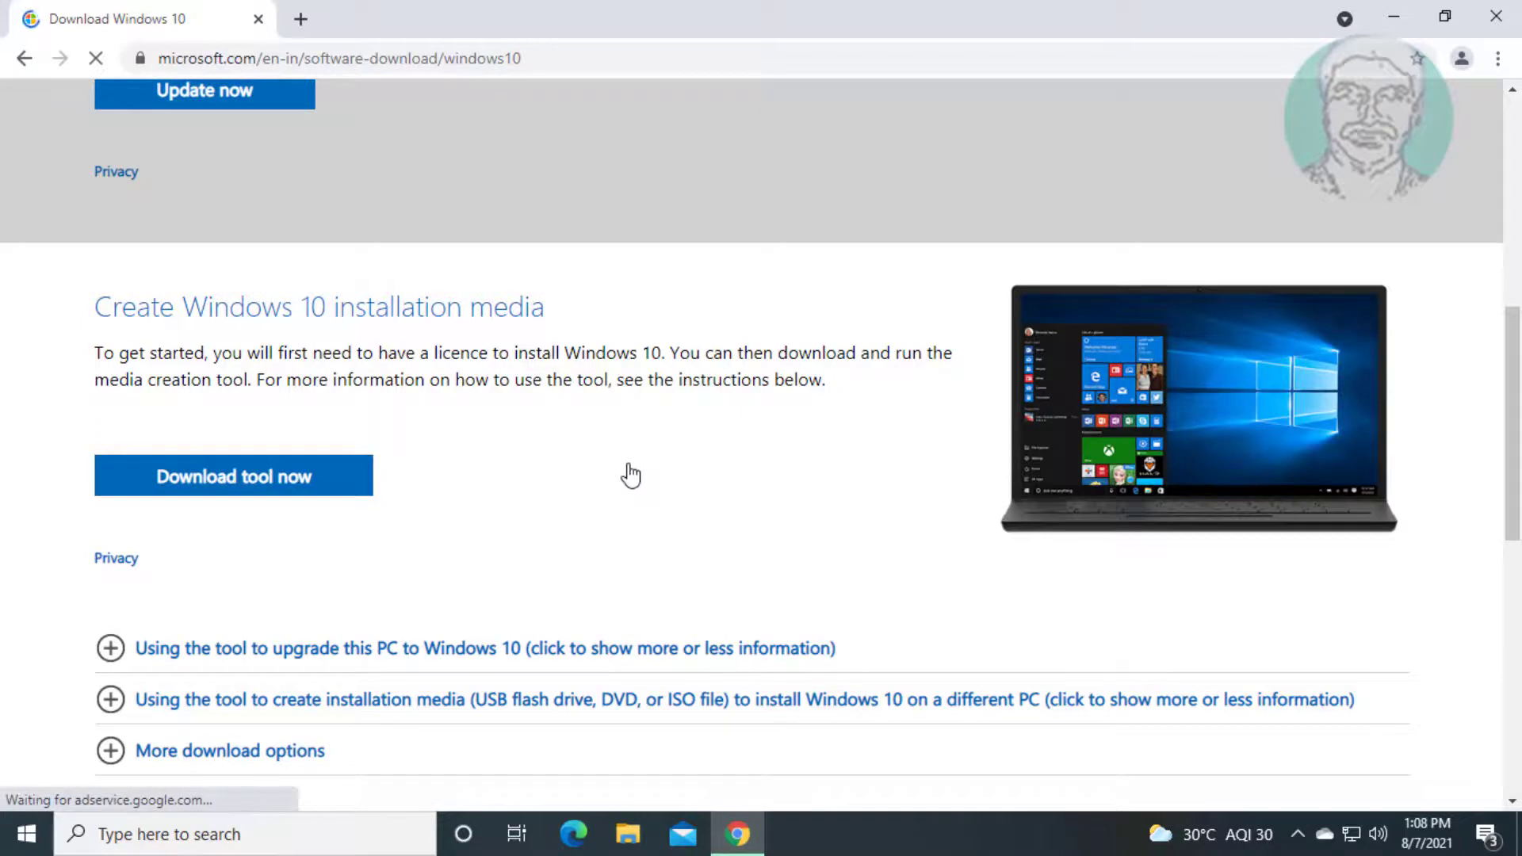
pyautogui.click(238, 481)
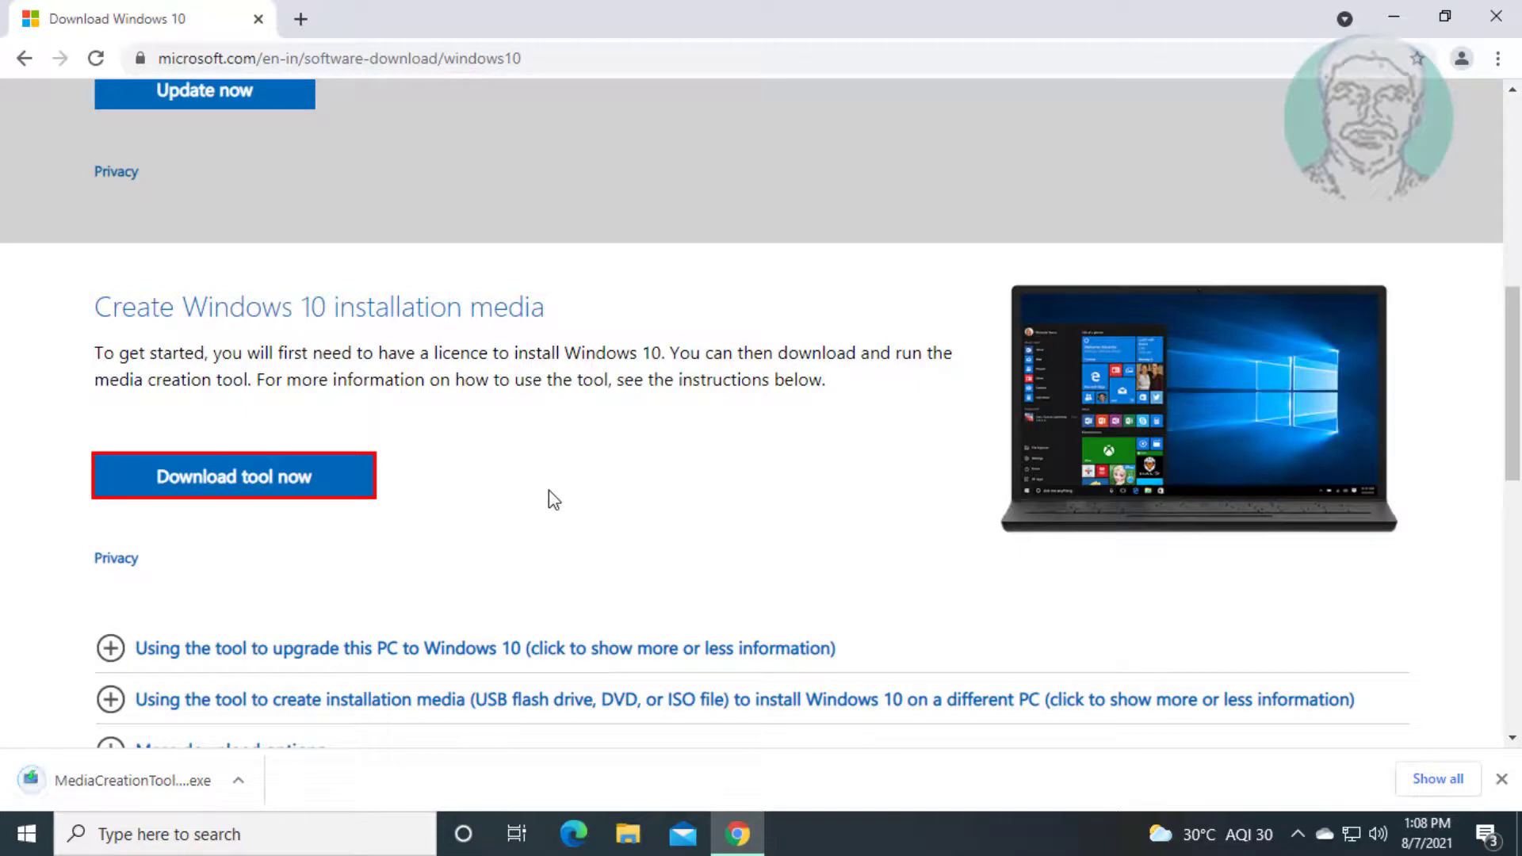
# Launch the downloaded MediaCreationTool and allow it through UAC.
pyautogui.click(120, 782)
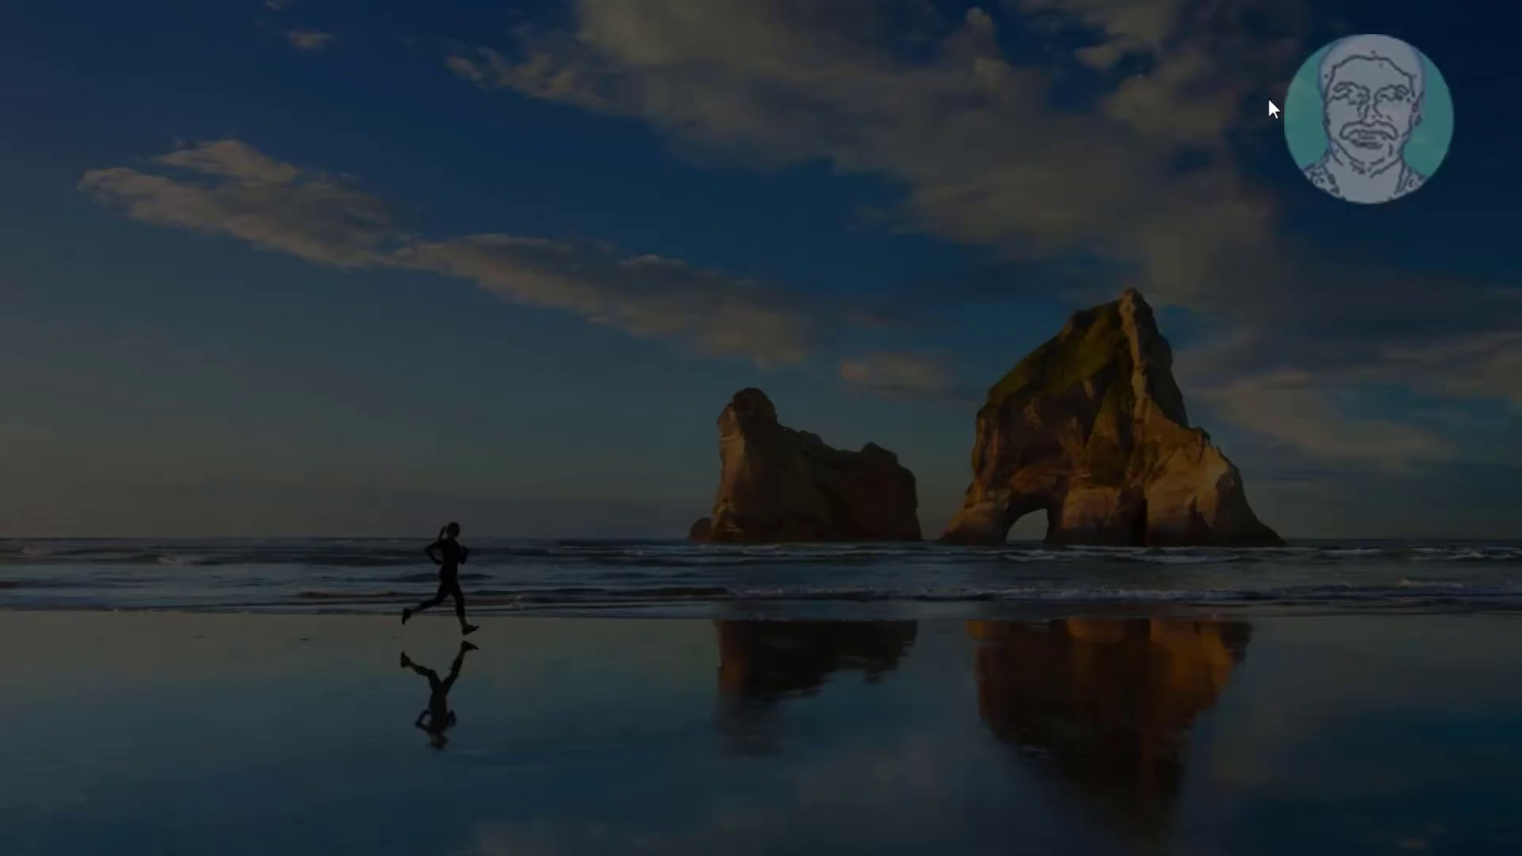
pyautogui.click(650, 577)
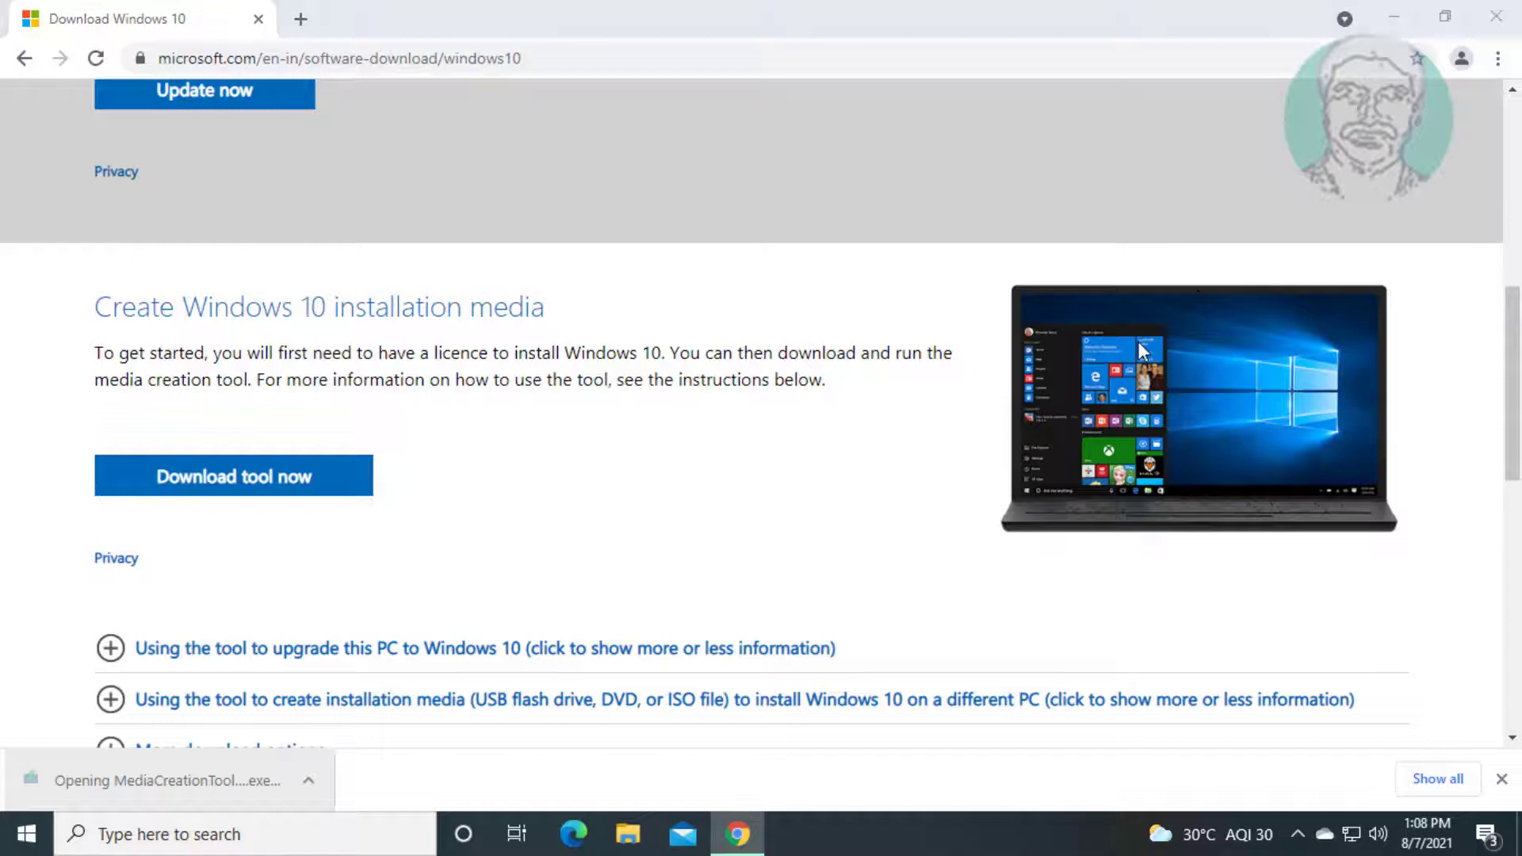
pyautogui.click(1391, 21)
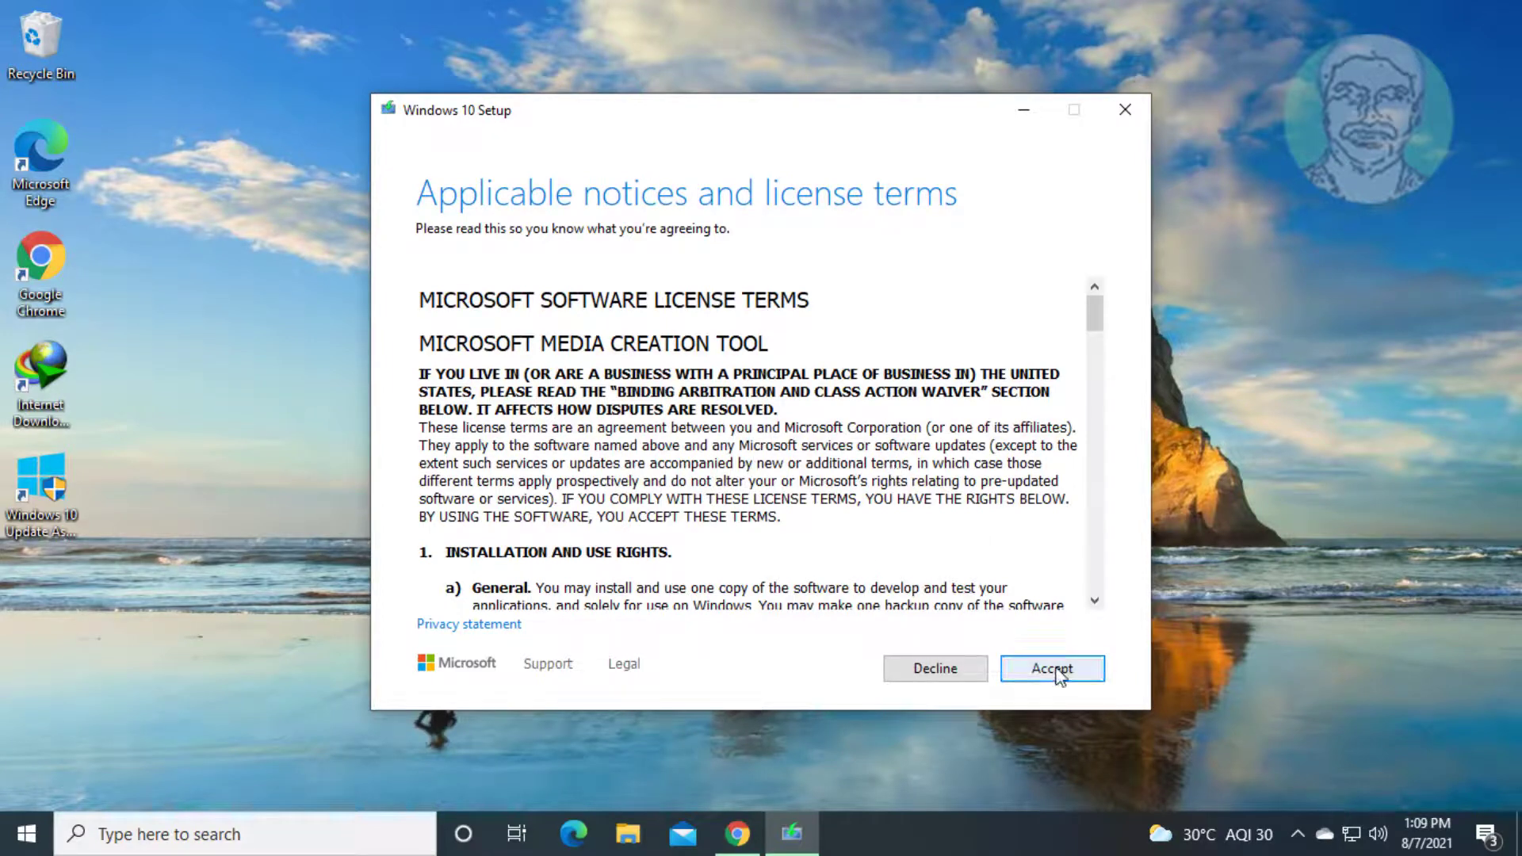
# Accept the license terms and start installing Windows 10 Pro, keeping personal files and apps.
pyautogui.click(1058, 669)
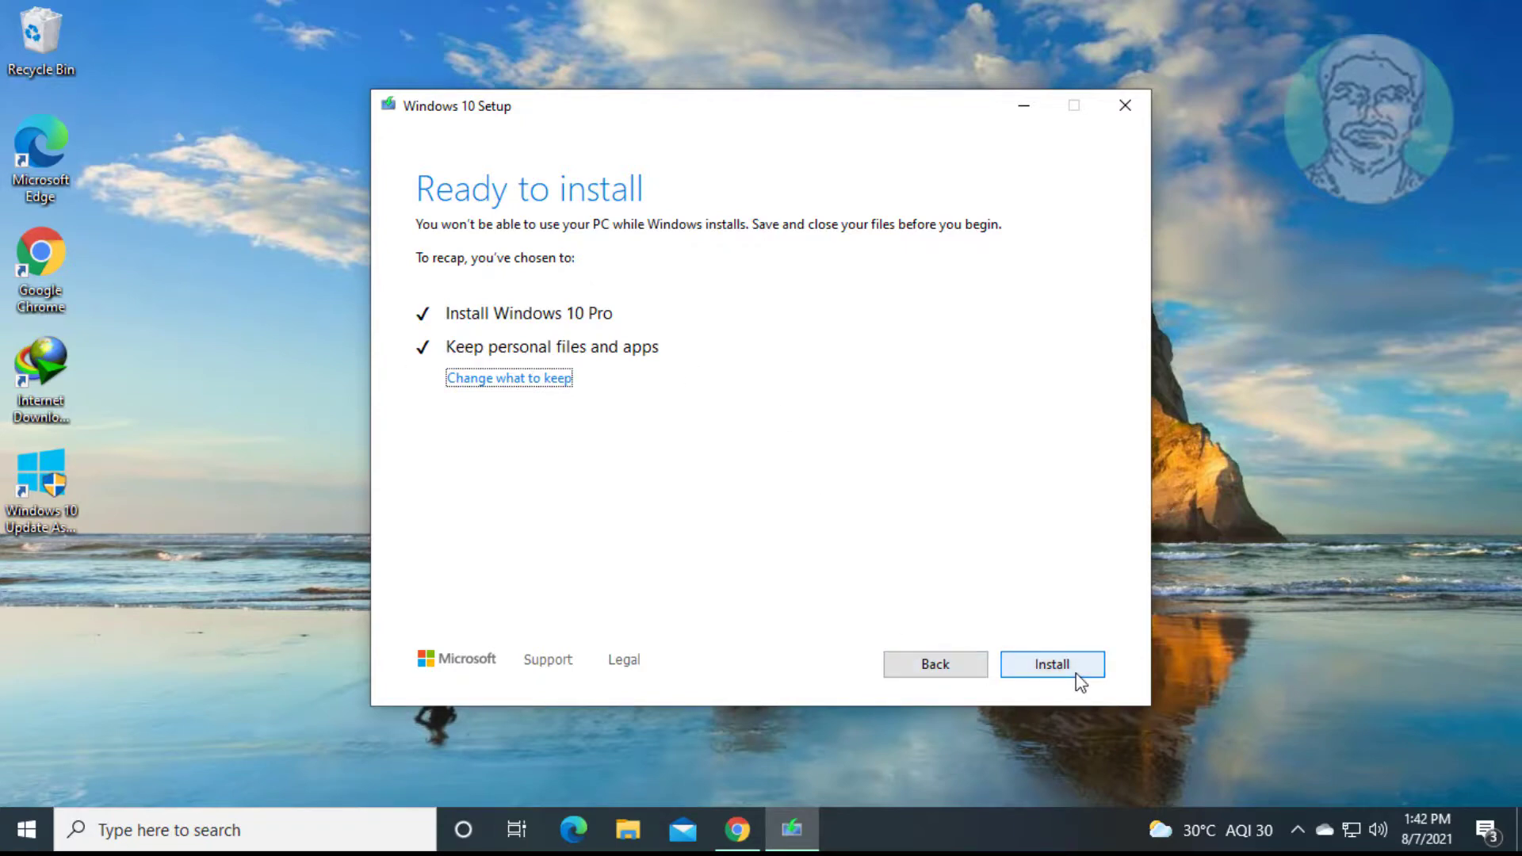
pyautogui.click(1054, 673)
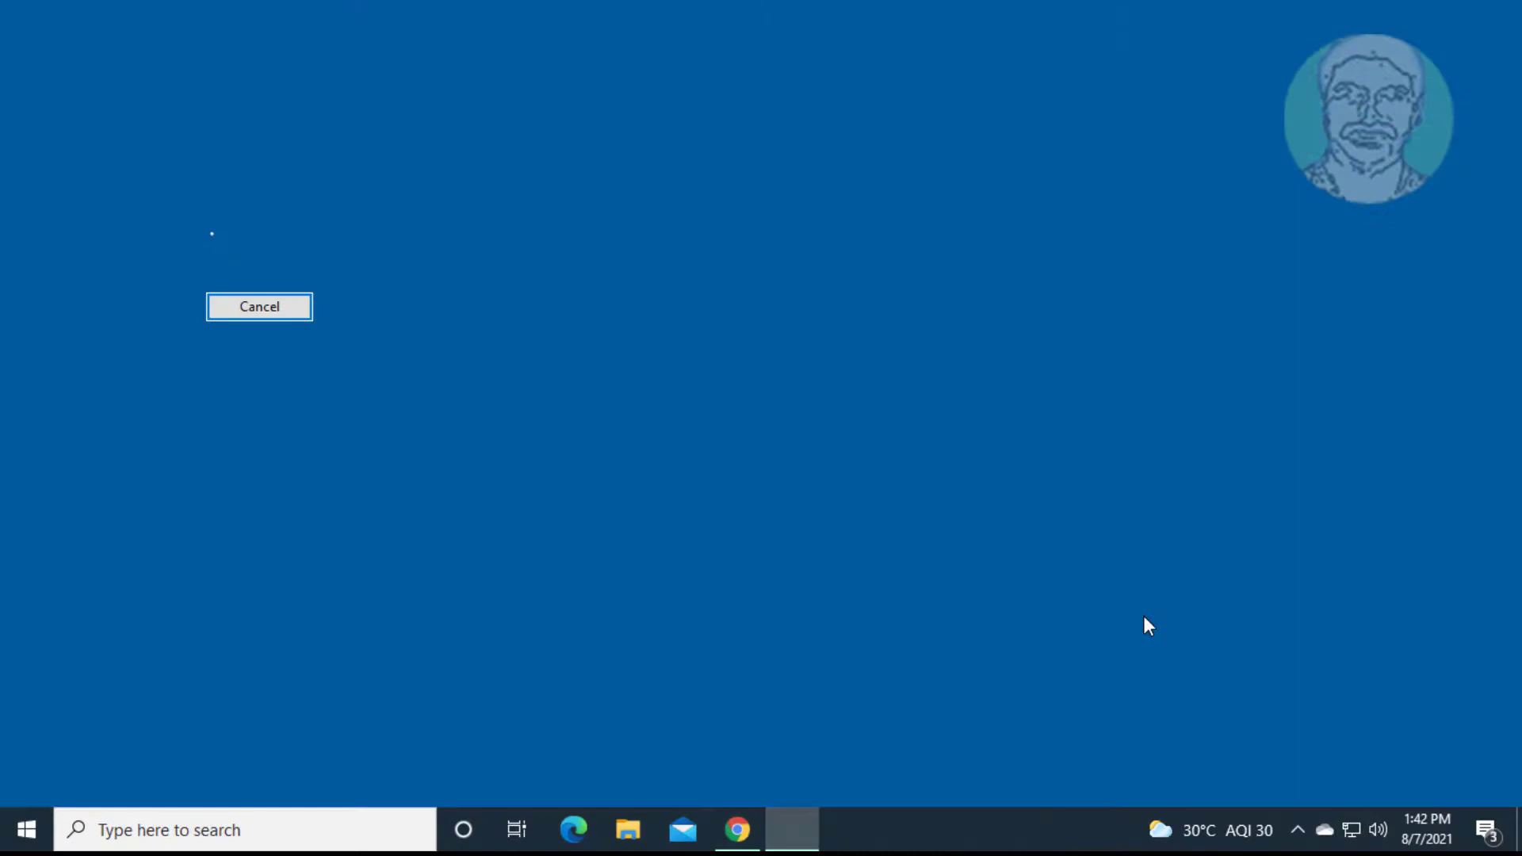